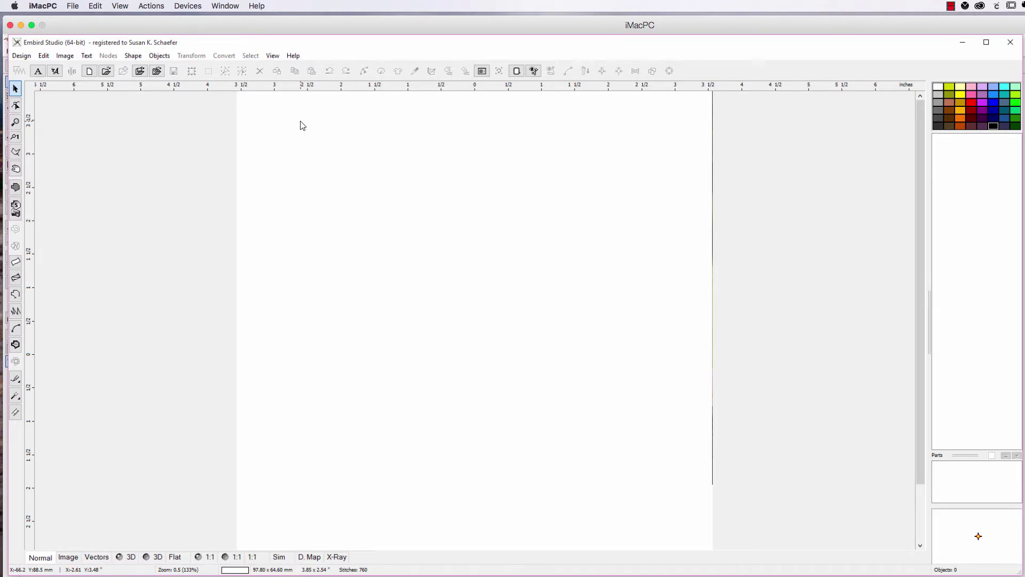
# Draw a closed four-corner rectangular fill outline with the Fill tool.
pyautogui.click(19, 187)
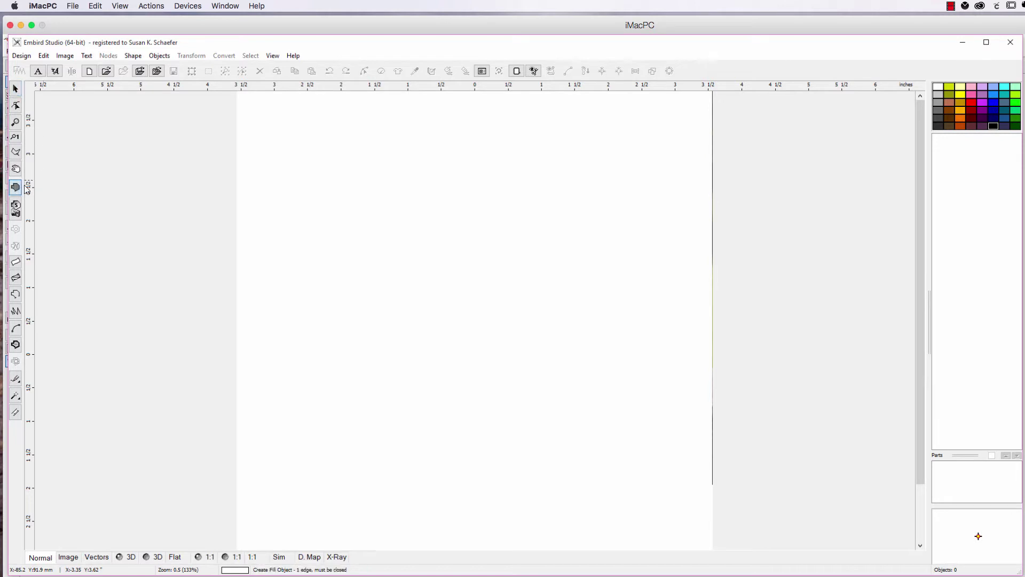
pyautogui.click(354, 177)
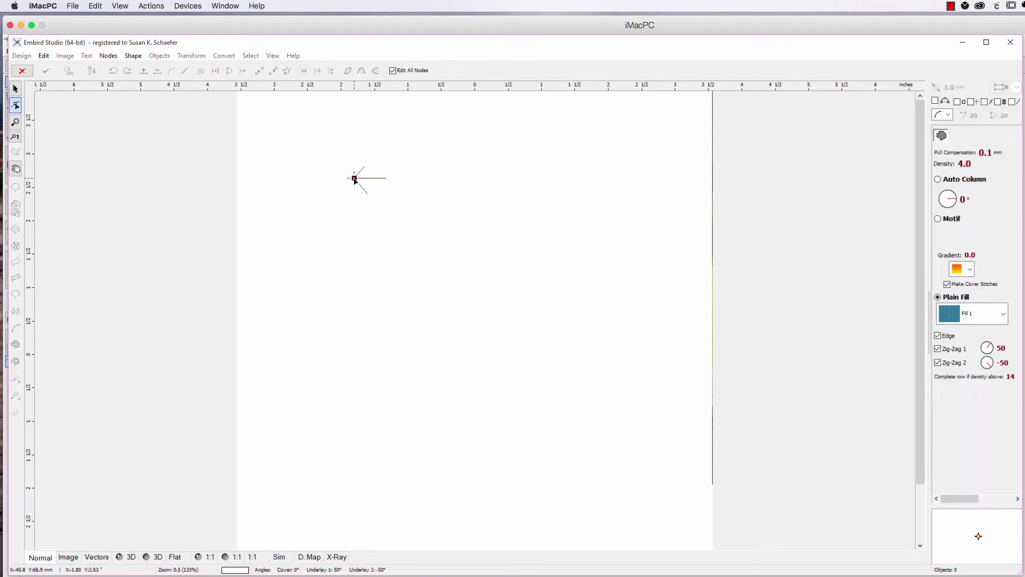
pyautogui.click(585, 179)
pyautogui.click(579, 324)
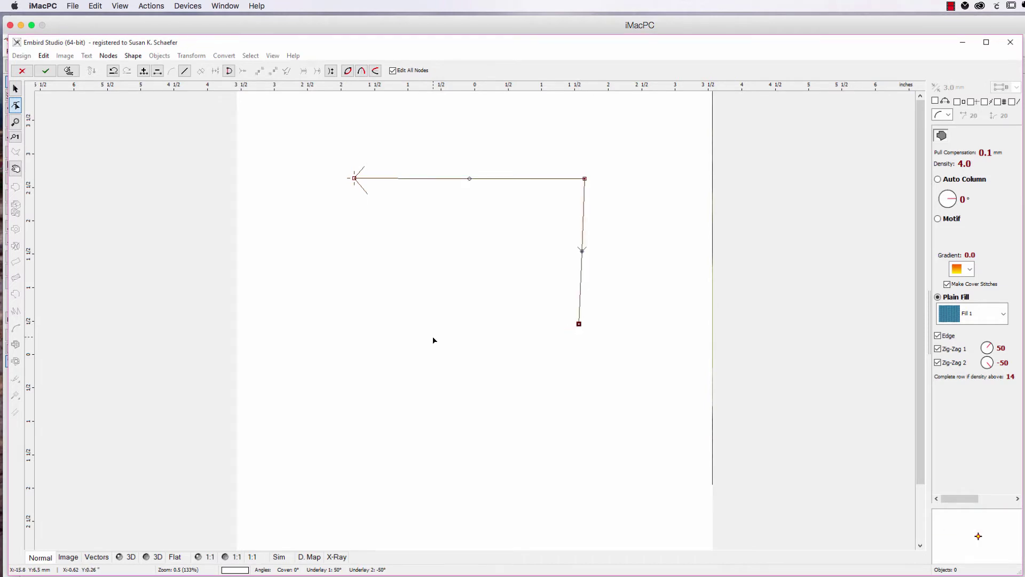
pyautogui.moveTo(579, 323); pyautogui.dragTo(584, 324)
pyautogui.click(359, 323)
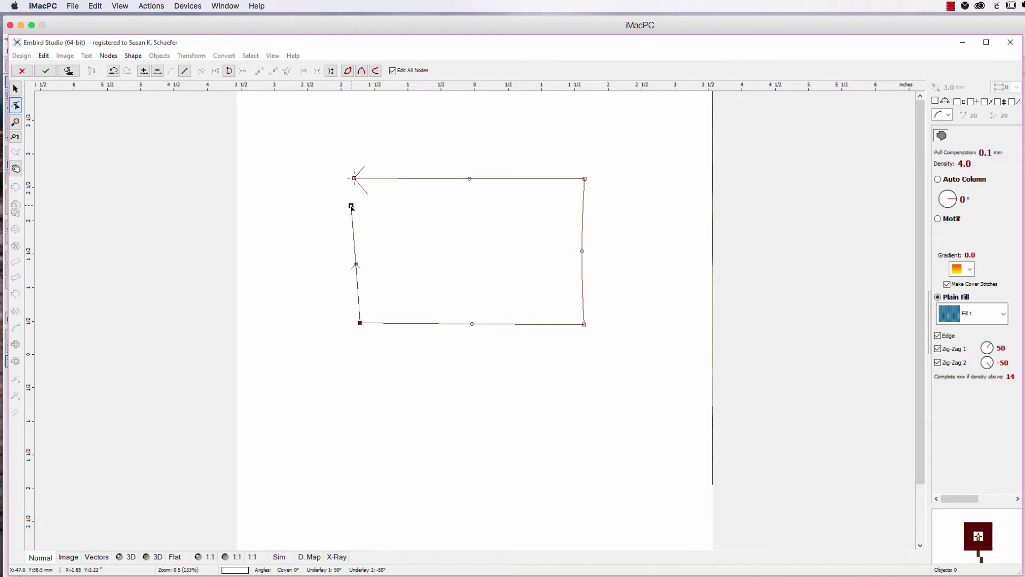
pyautogui.click(354, 177)
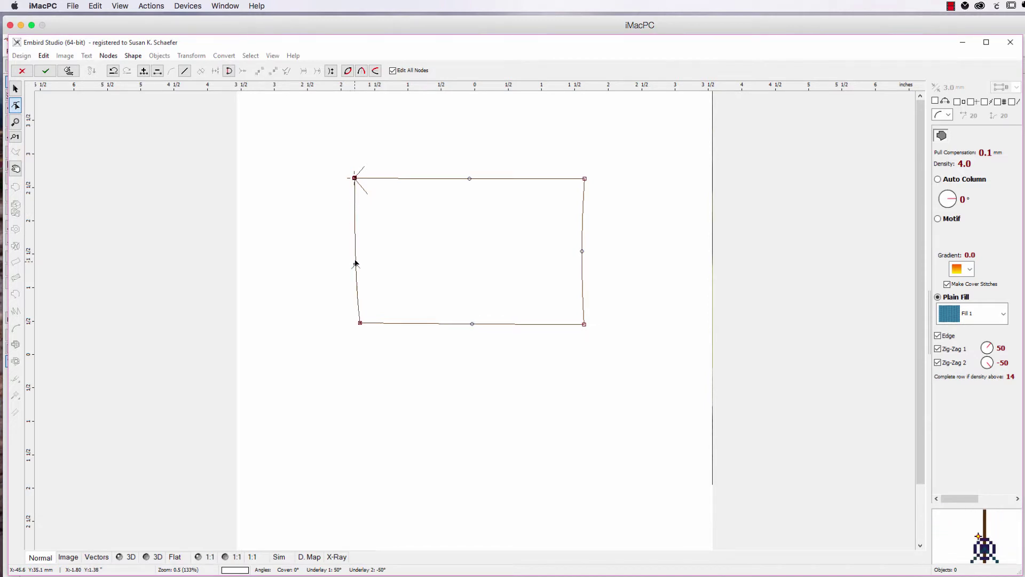
# Bow the left and right edges outward and curve the top and bottom inward into a bow tie.
pyautogui.moveTo(355, 228); pyautogui.dragTo(302, 242)
pyautogui.moveTo(582, 251); pyautogui.dragTo(634, 248)
pyautogui.moveTo(473, 324); pyautogui.dragTo(468, 258)
pyautogui.moveTo(470, 179); pyautogui.dragTo(466, 218)
pyautogui.moveTo(469, 258); pyautogui.dragTo(469, 284)
pyautogui.moveTo(467, 218); pyautogui.dragTo(466, 200)
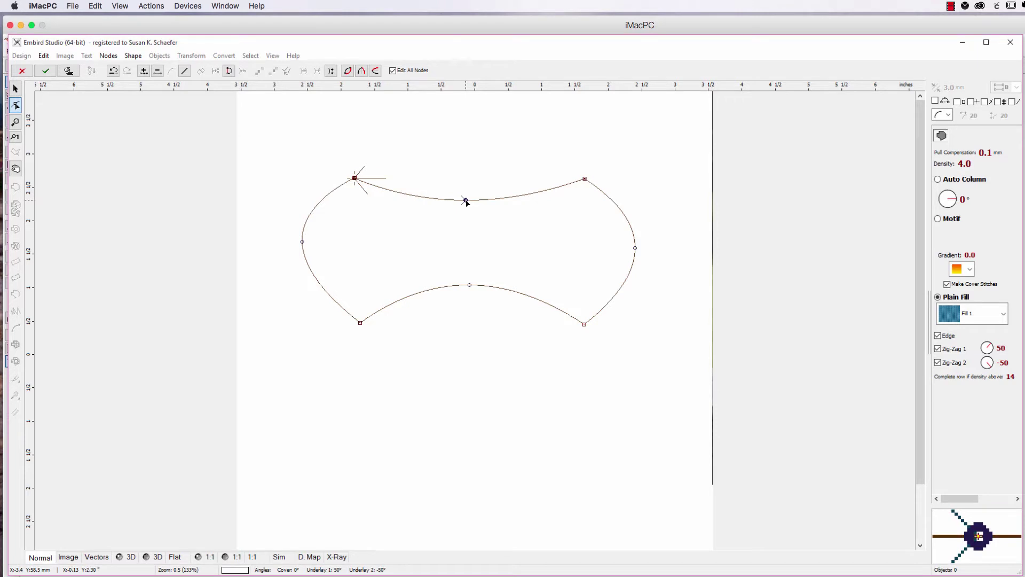
# Generate the bow-tie's stitches and open its Parameters dialog beside the design.
pyautogui.click(74, 76)
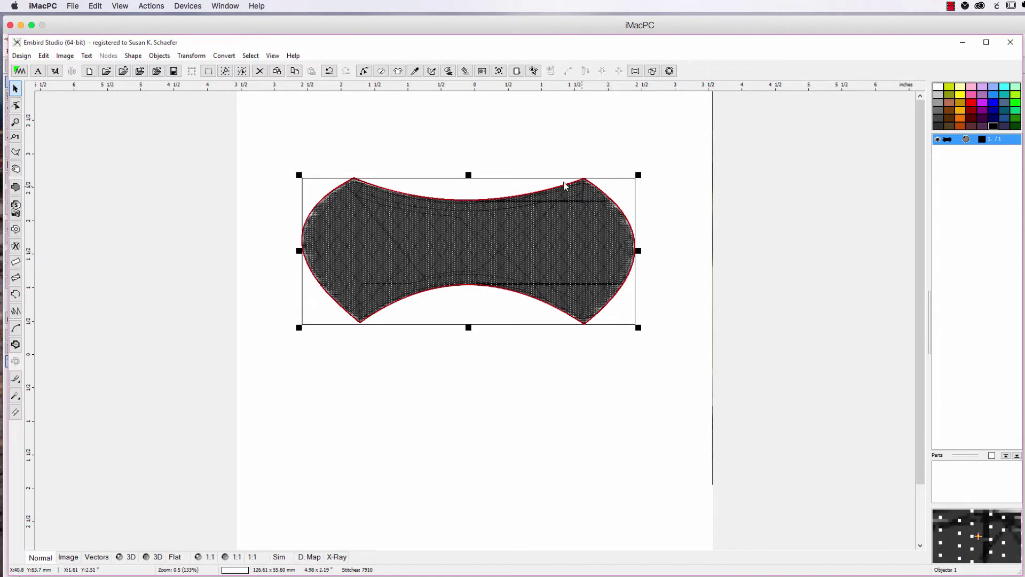
pyautogui.rightClick(610, 225)
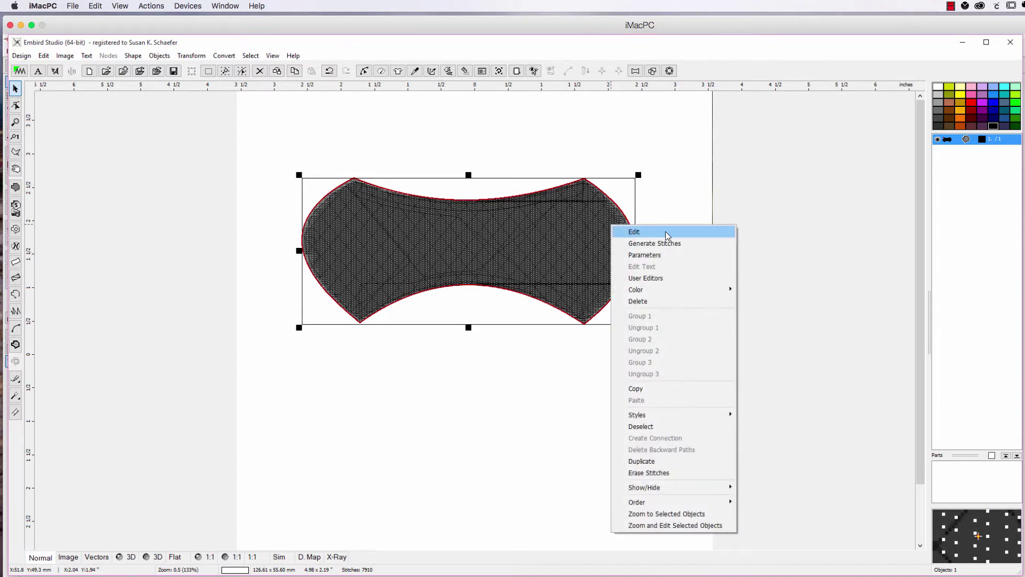
pyautogui.click(665, 251)
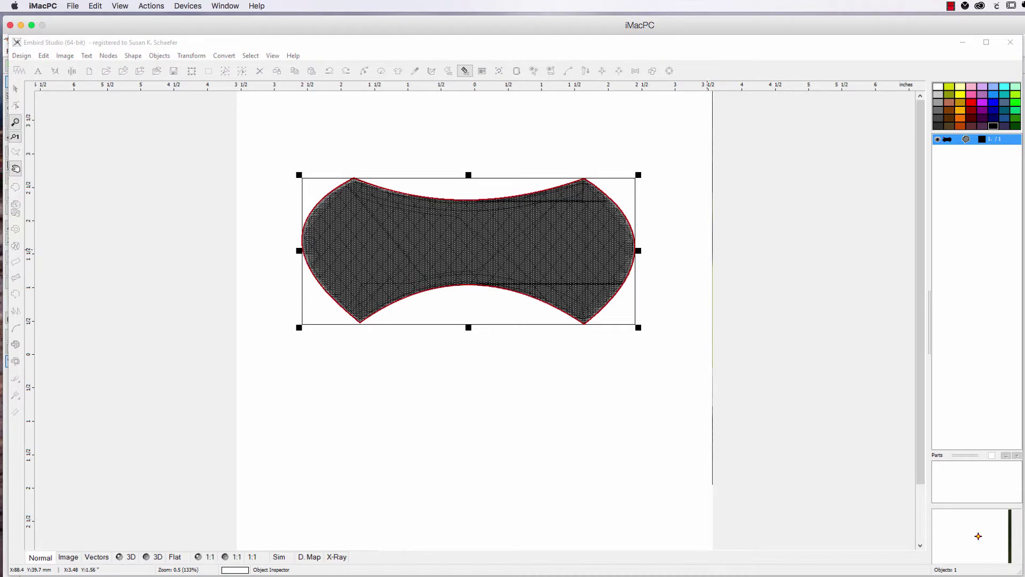
pyautogui.moveTo(956, 88); pyautogui.dragTo(956, 158)
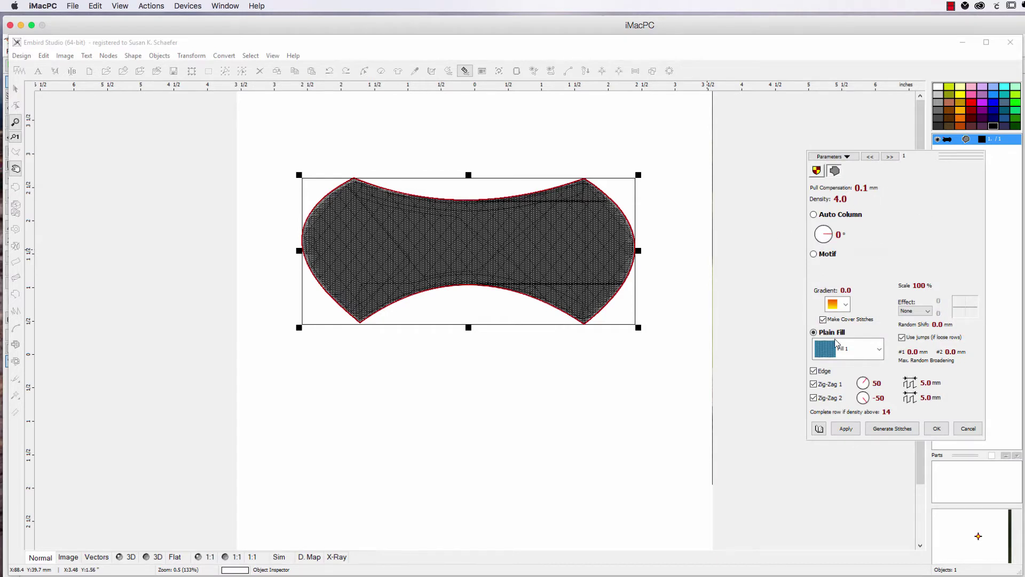
pyautogui.click(850, 157)
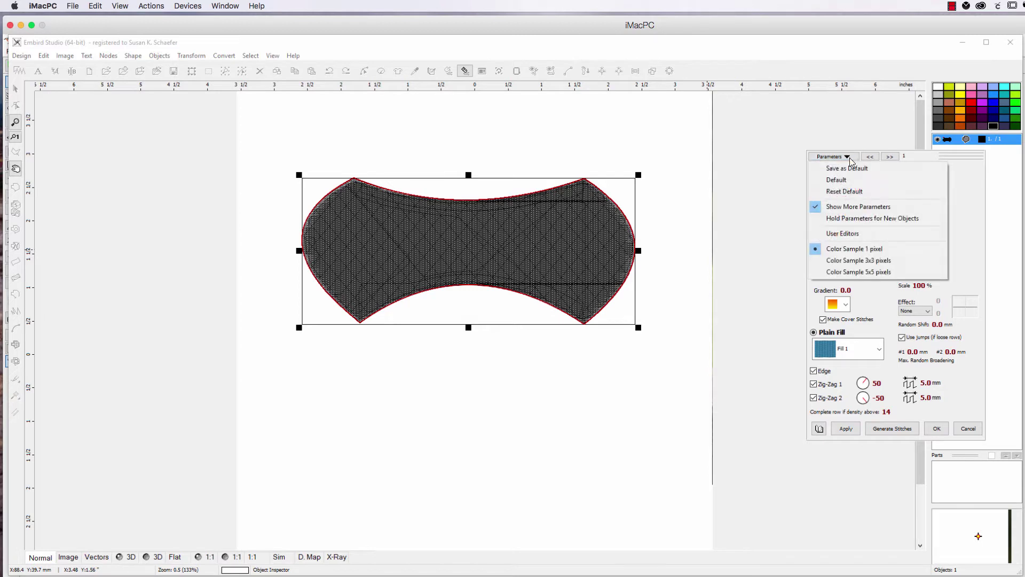
pyautogui.click(857, 207)
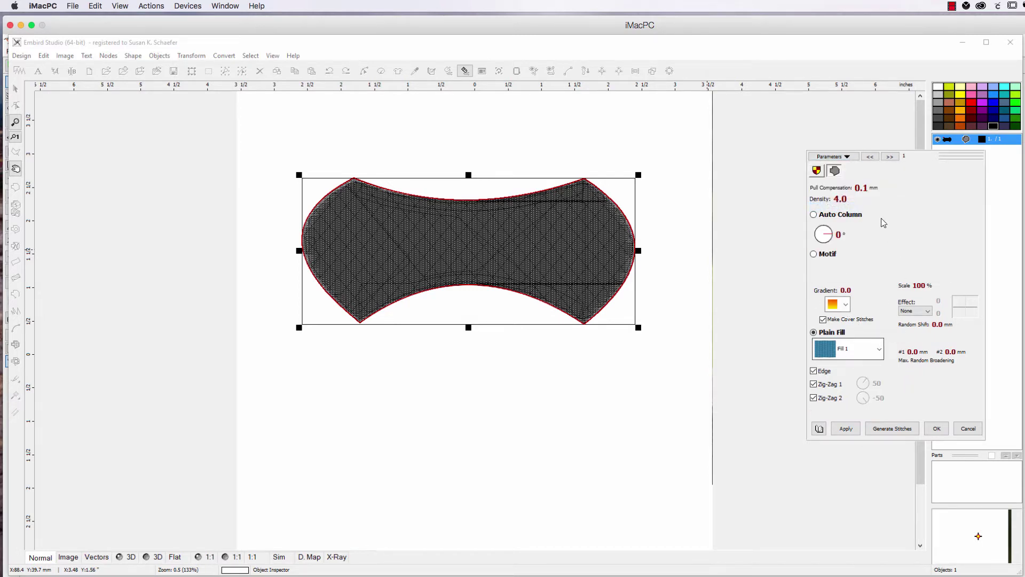
pyautogui.click(847, 157)
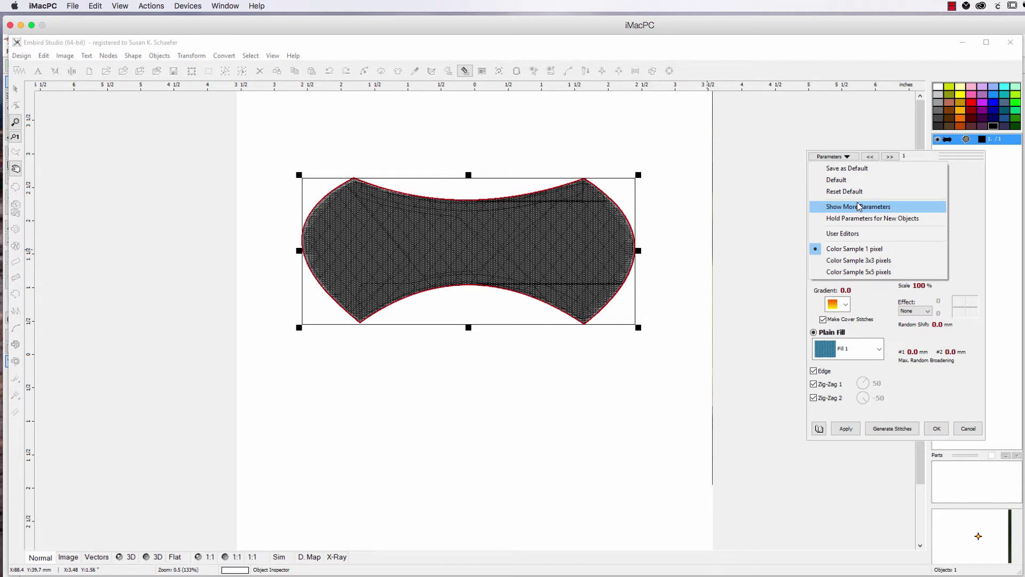
pyautogui.click(858, 206)
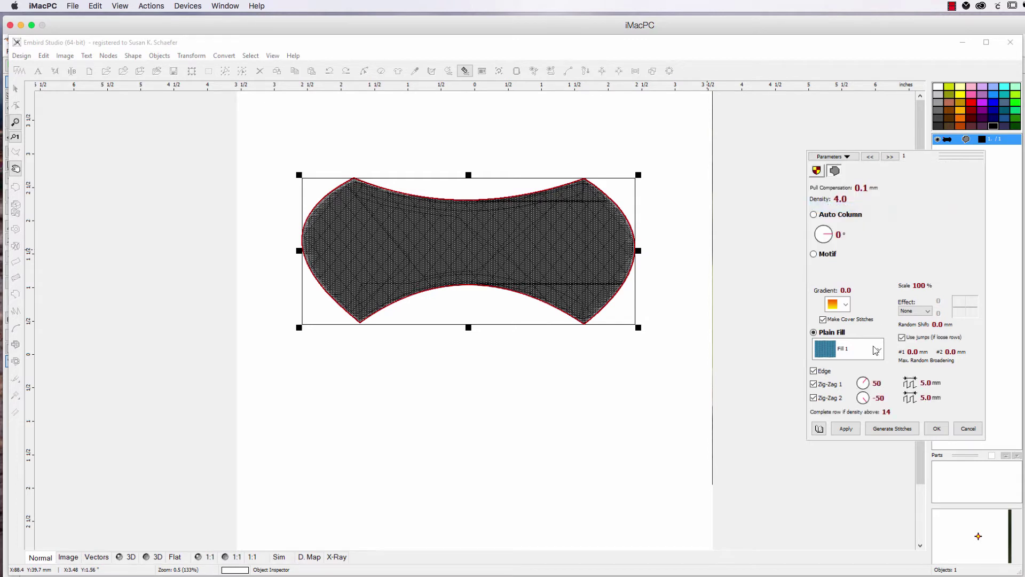
pyautogui.click(849, 158)
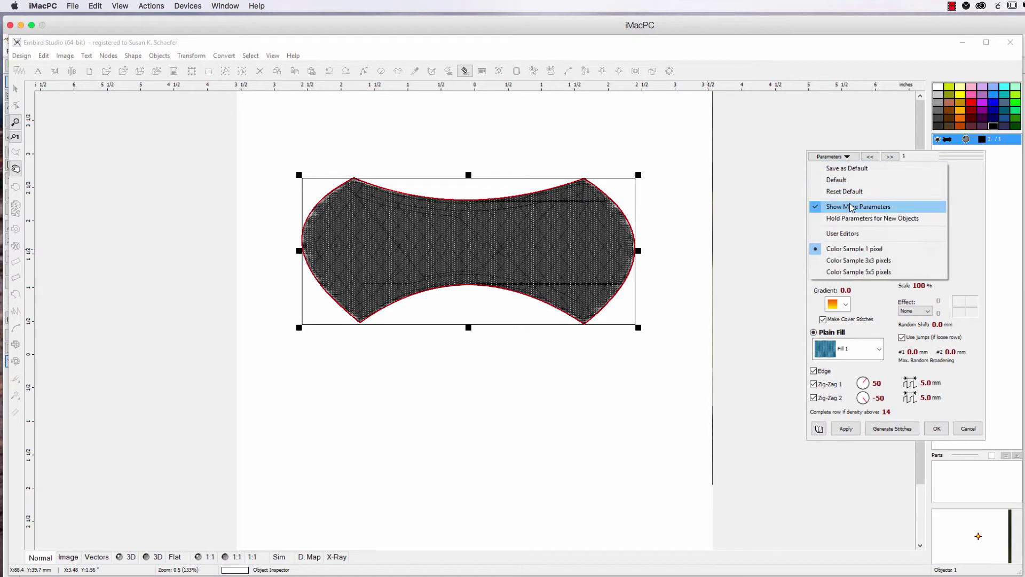
pyautogui.click(856, 206)
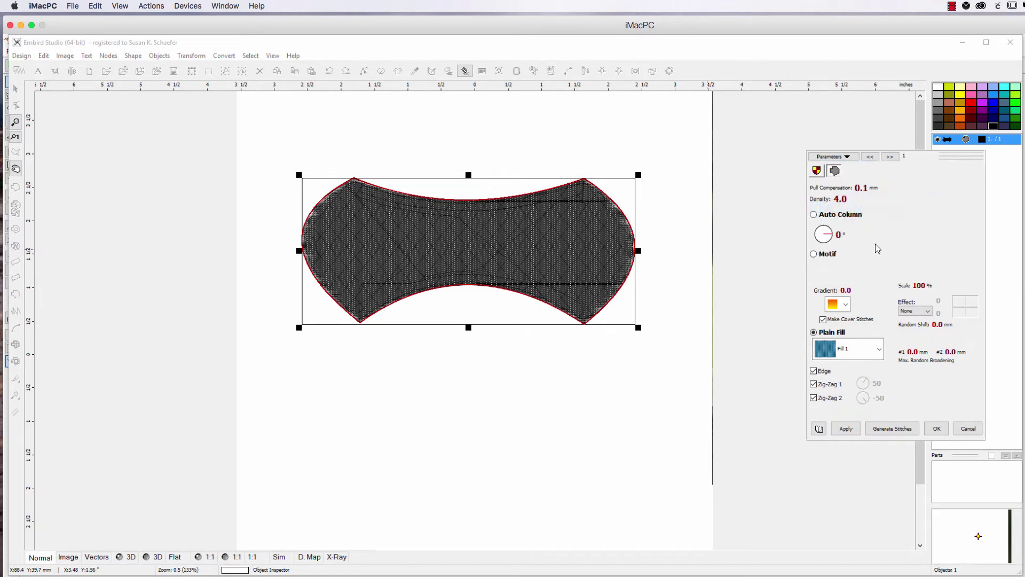
pyautogui.click(847, 156)
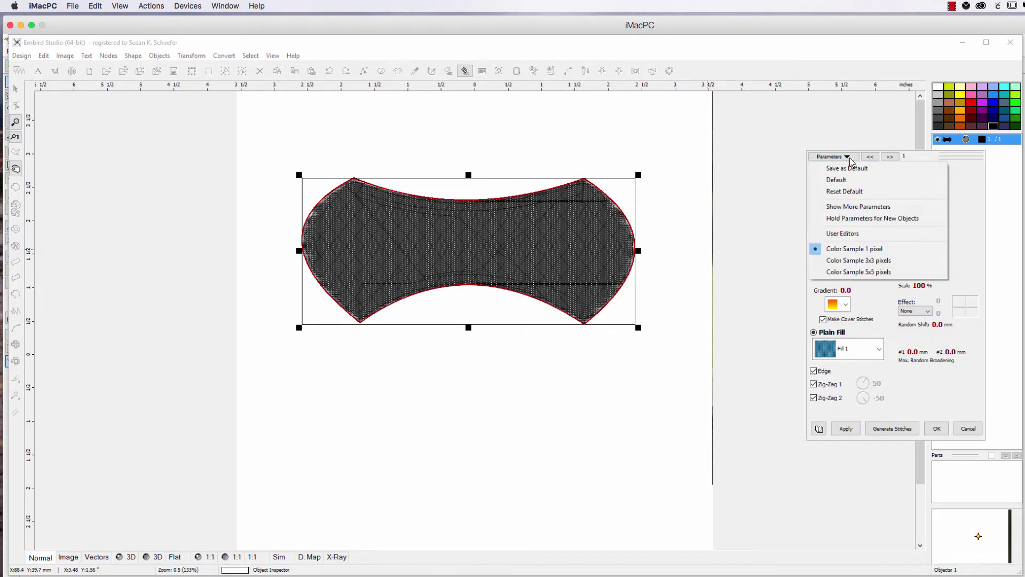
pyautogui.click(865, 206)
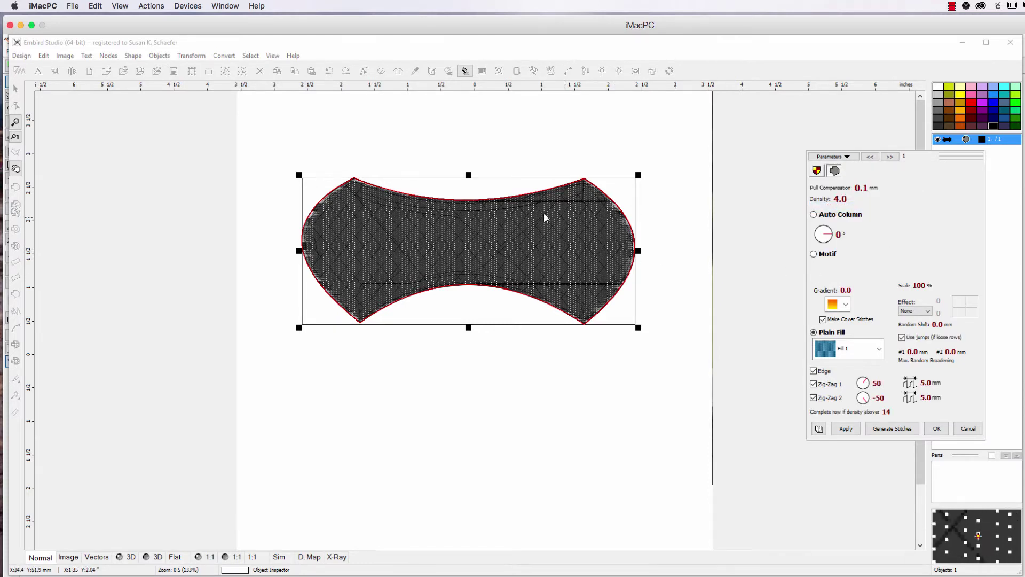
# Change the plain fill pattern to Fill 2 and apply it, giving 7926 stitches.
pyautogui.click(880, 352)
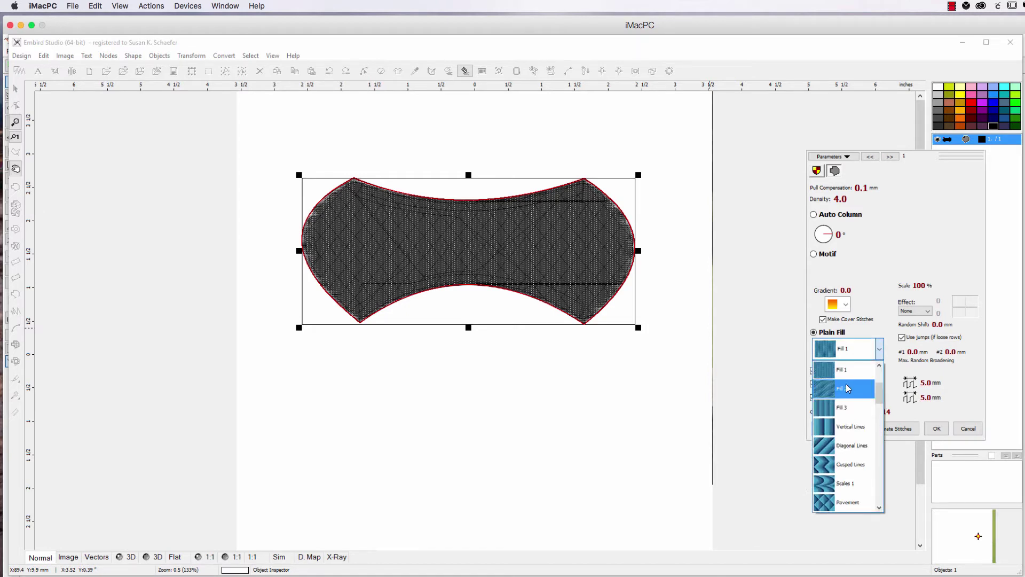
pyautogui.click(845, 388)
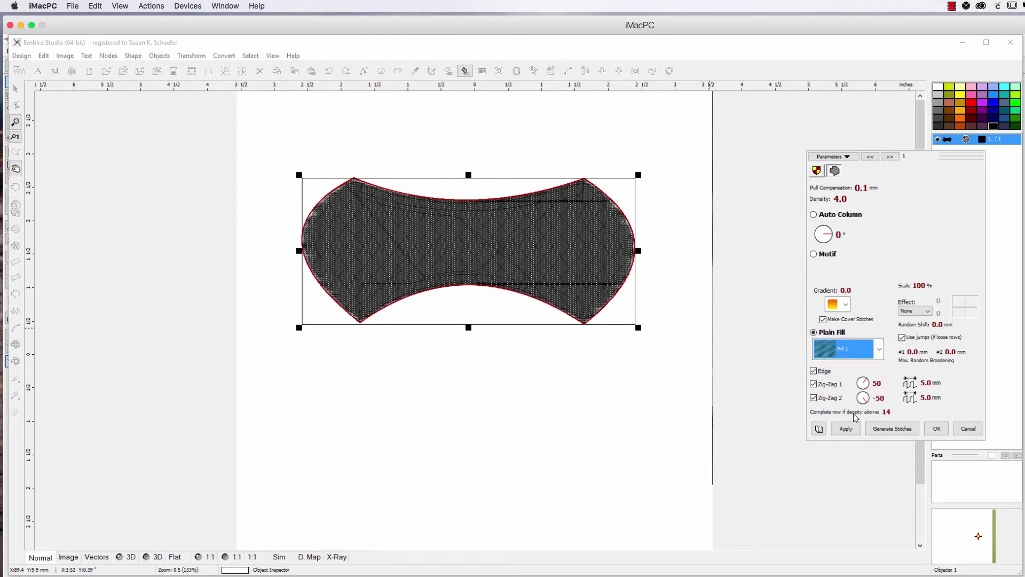
pyautogui.click(846, 427)
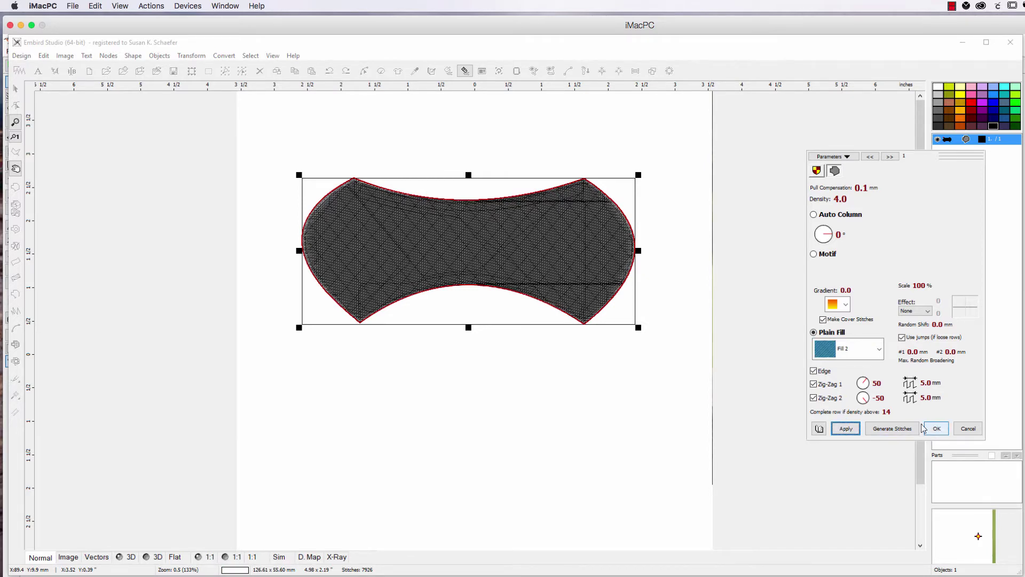
# Switch to realistic 3D thread view and reopen the bow-tie's Parameters dialog.
pyautogui.click(966, 428)
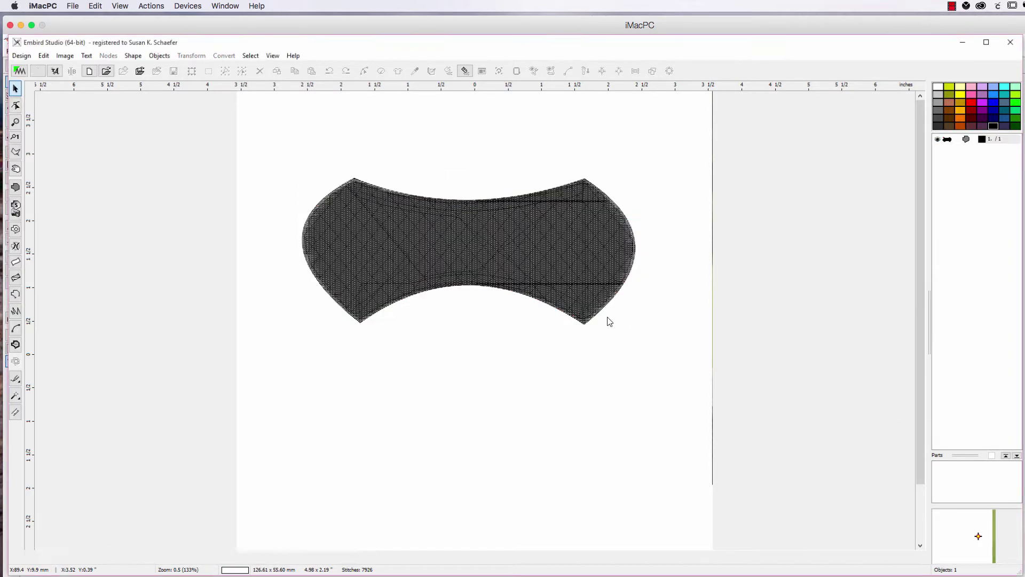
pyautogui.click(479, 282)
pyautogui.click(119, 556)
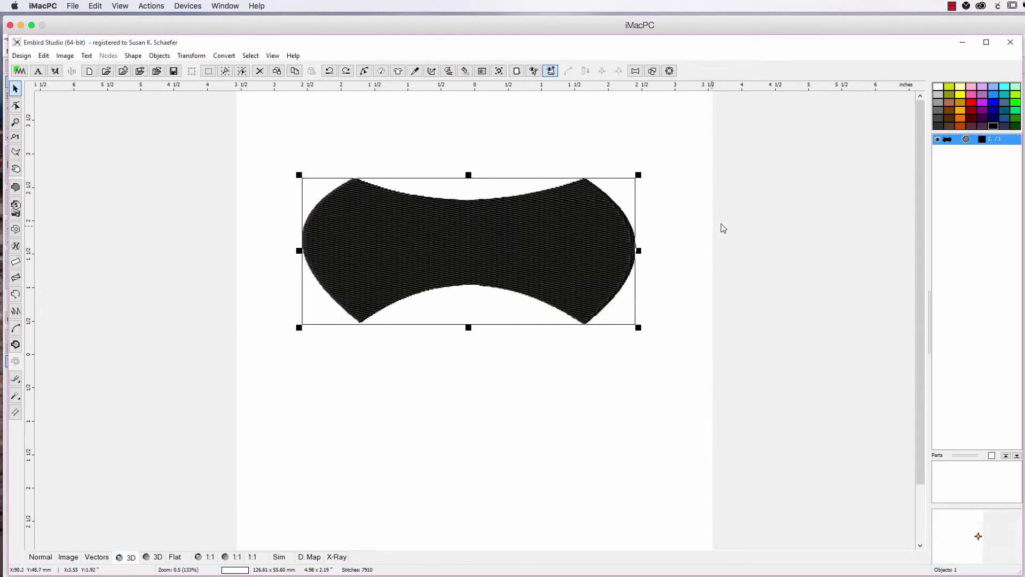
pyautogui.rightClick(692, 213)
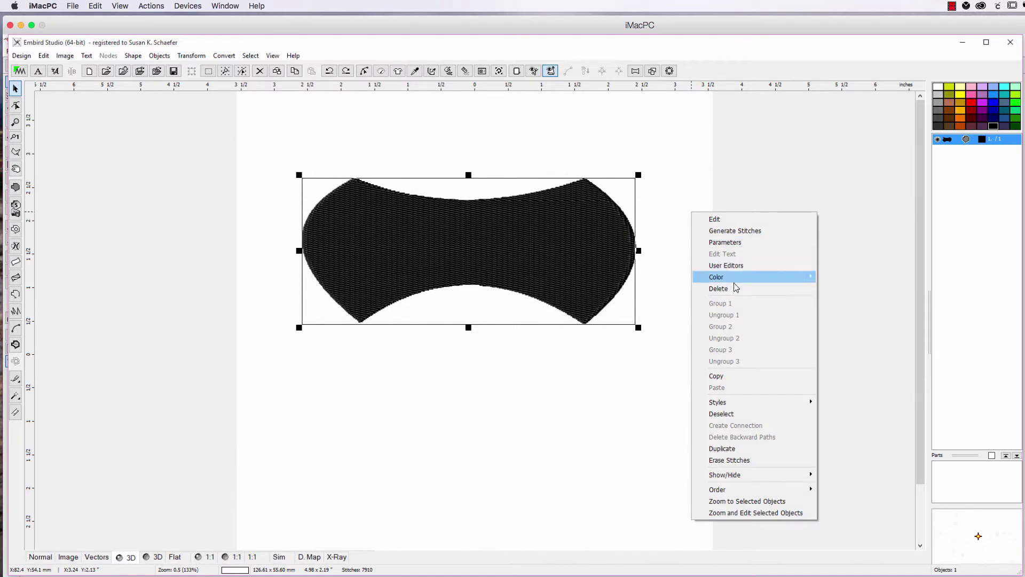
pyautogui.click(737, 243)
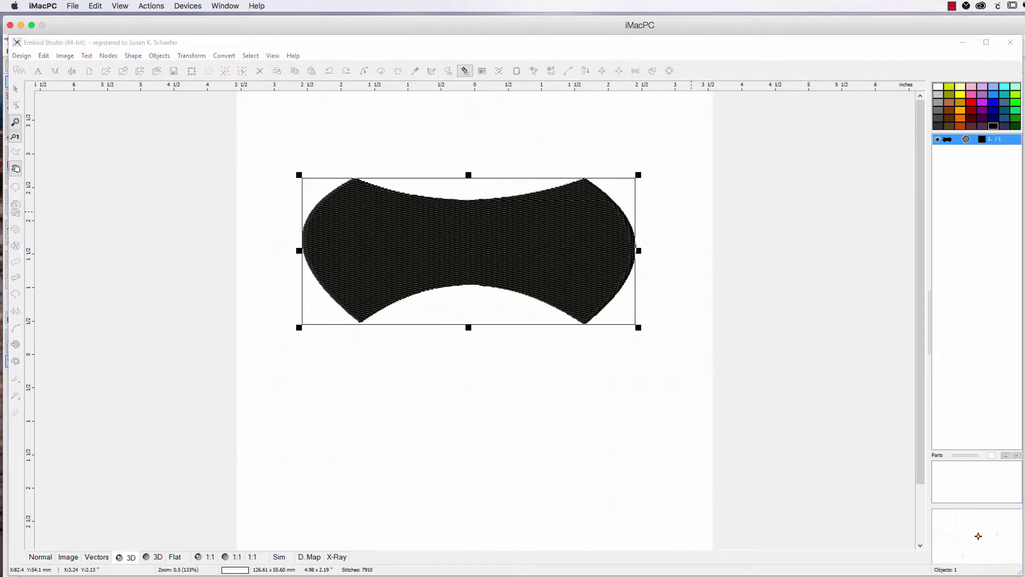
pyautogui.moveTo(1019, 102); pyautogui.dragTo(853, 108)
# Apply the Cusped Lines fill pattern to the bow-tie, giving 7929 stitches.
pyautogui.click(776, 300)
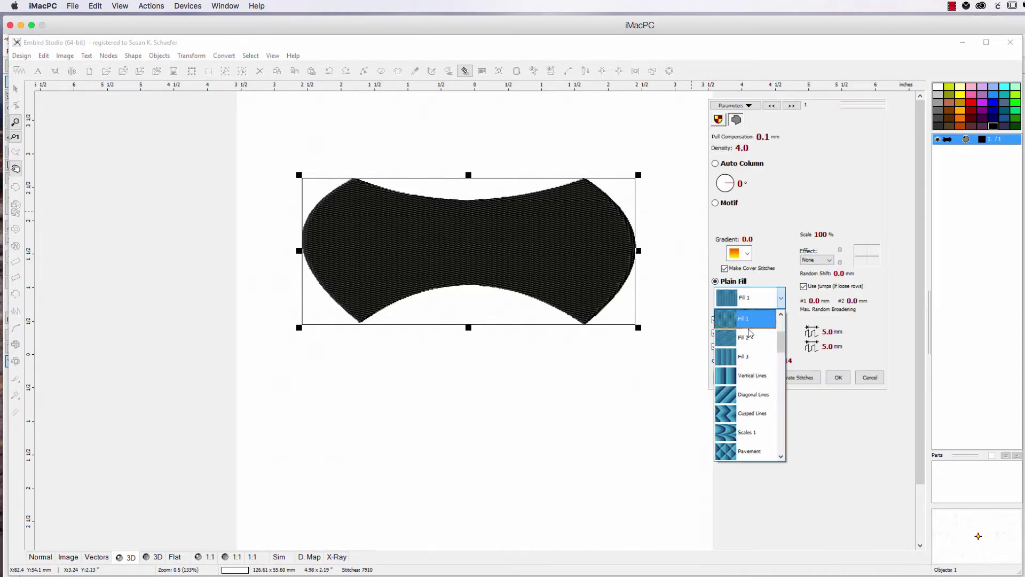
pyautogui.click(726, 412)
pyautogui.click(746, 377)
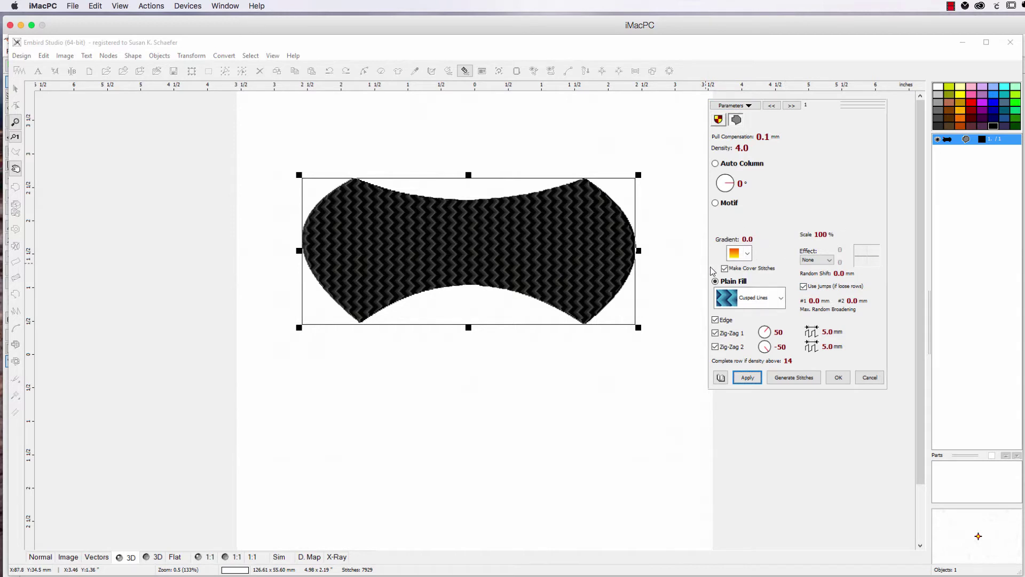
# Switch the fill to Auto Column satin and apply it, giving 5422 stitches.
pyautogui.click(725, 165)
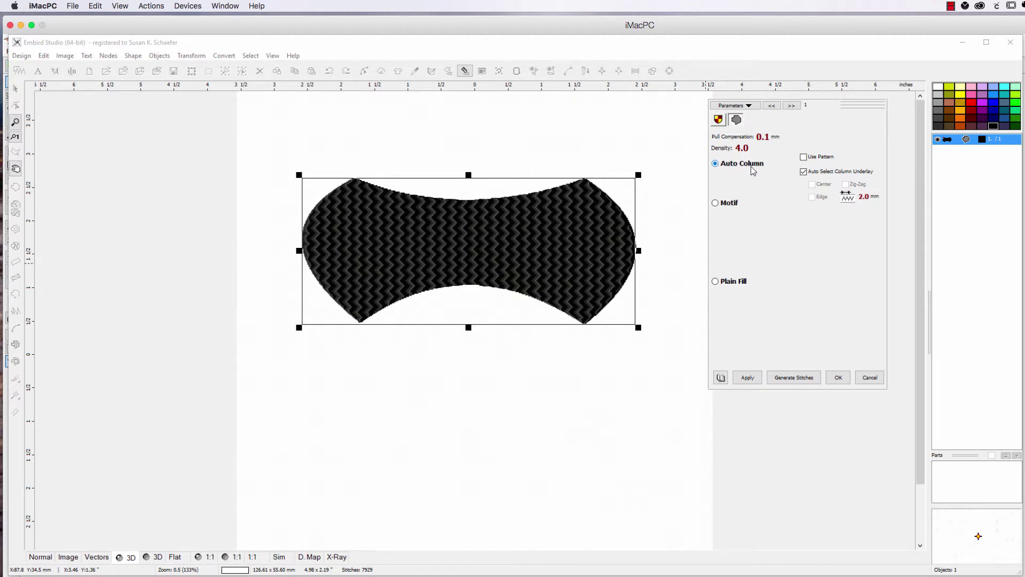
pyautogui.click(746, 378)
pyautogui.click(755, 376)
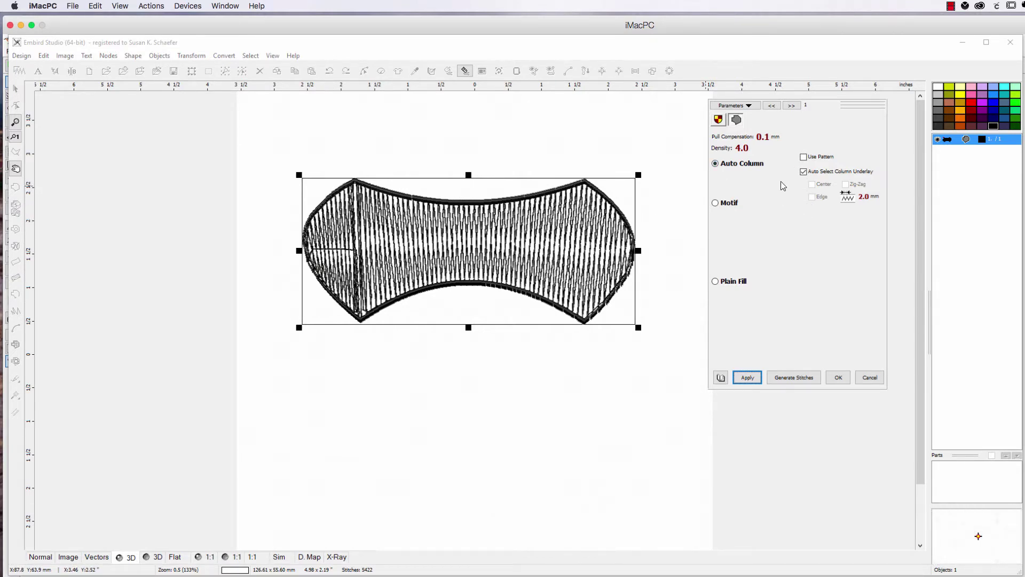
# Turn on Use Pattern for the column and apply the Scales 1 pattern, giving 9021 stitches.
pyautogui.click(804, 158)
pyautogui.click(780, 297)
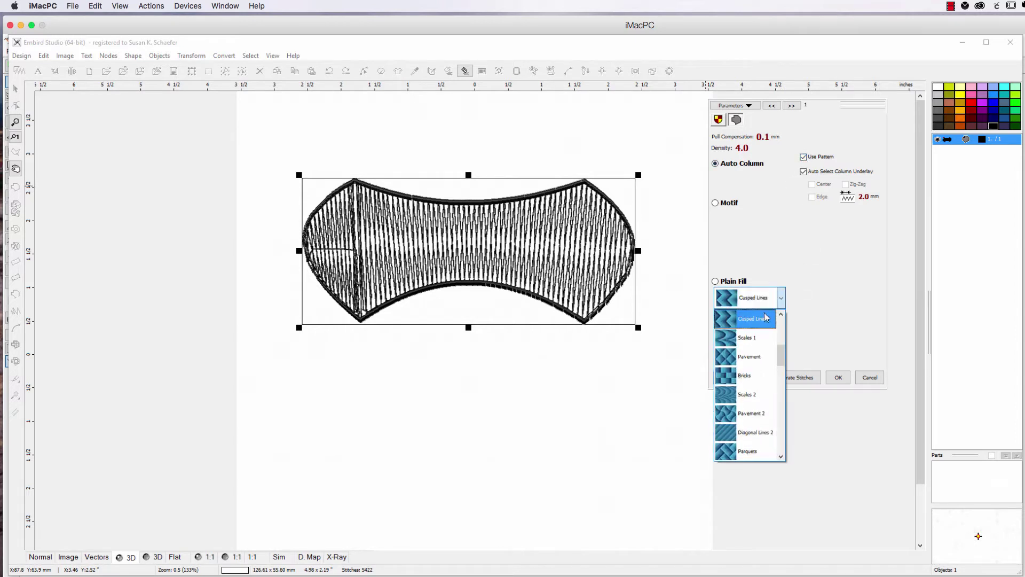
pyautogui.click(746, 338)
pyautogui.click(747, 378)
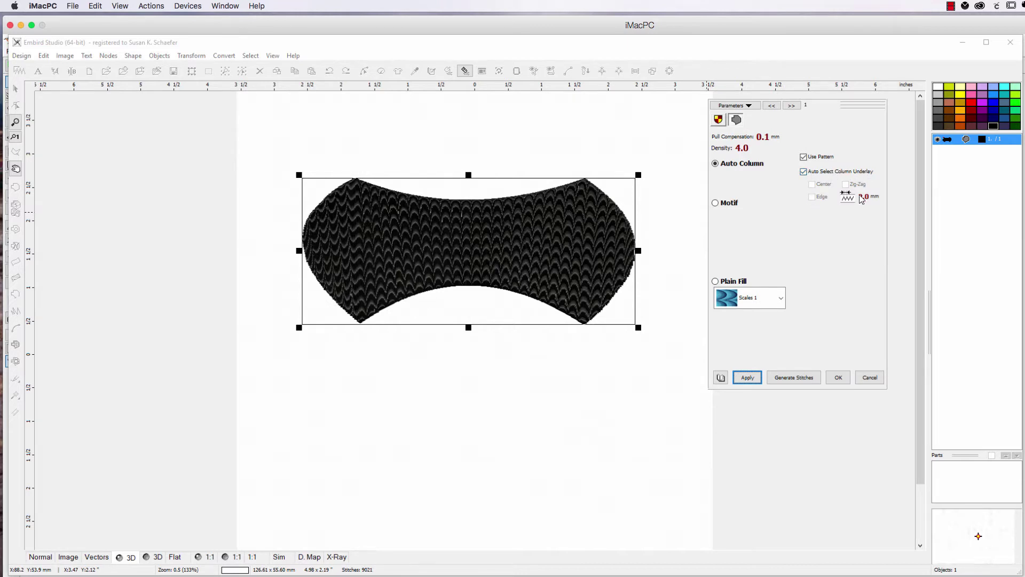
# Untick Auto Select Column Underlay, leaving center, zig-zag and edge underlays unchecked.
pyautogui.click(803, 171)
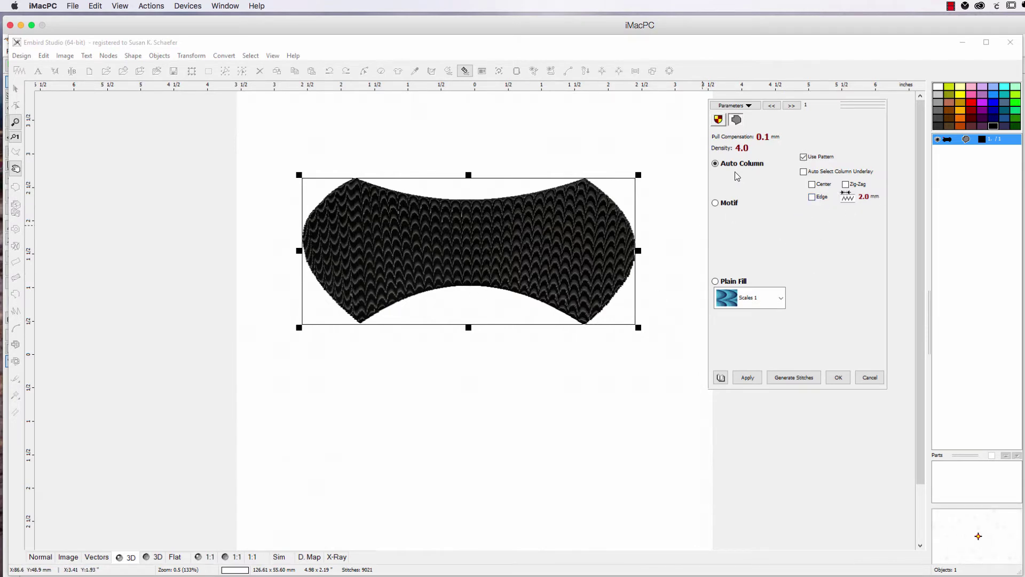
# Switch the fill to Motif with Motif 1 and apply a 4.0 mm motif shift.
pyautogui.click(716, 203)
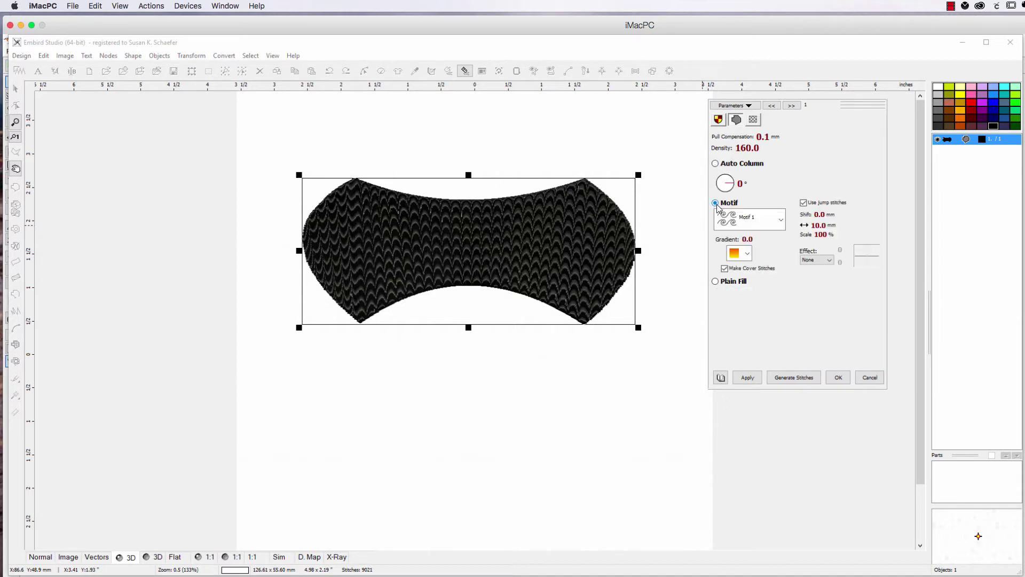
pyautogui.click(735, 223)
pyautogui.click(735, 223)
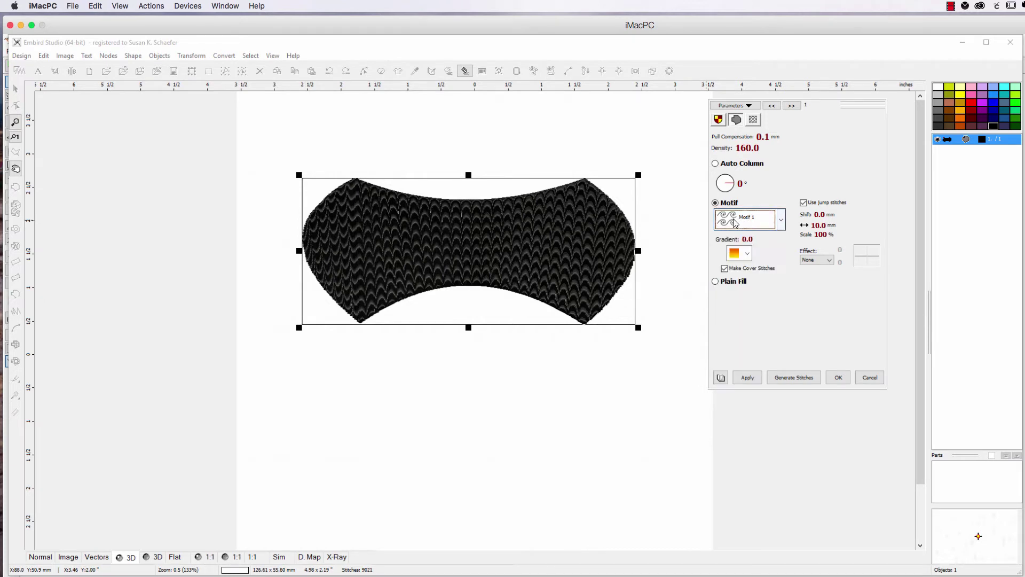
pyautogui.click(747, 377)
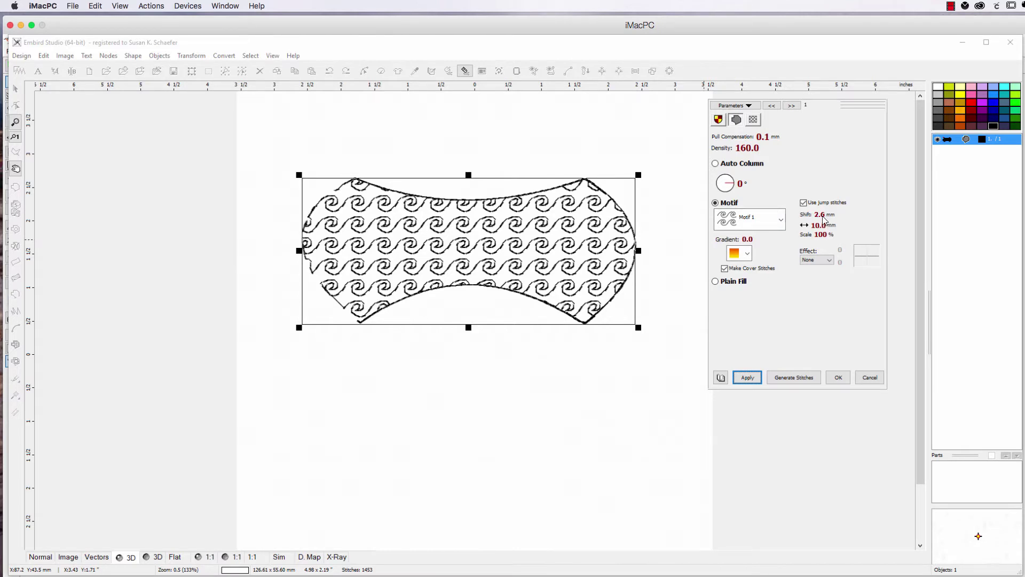
pyautogui.click(748, 376)
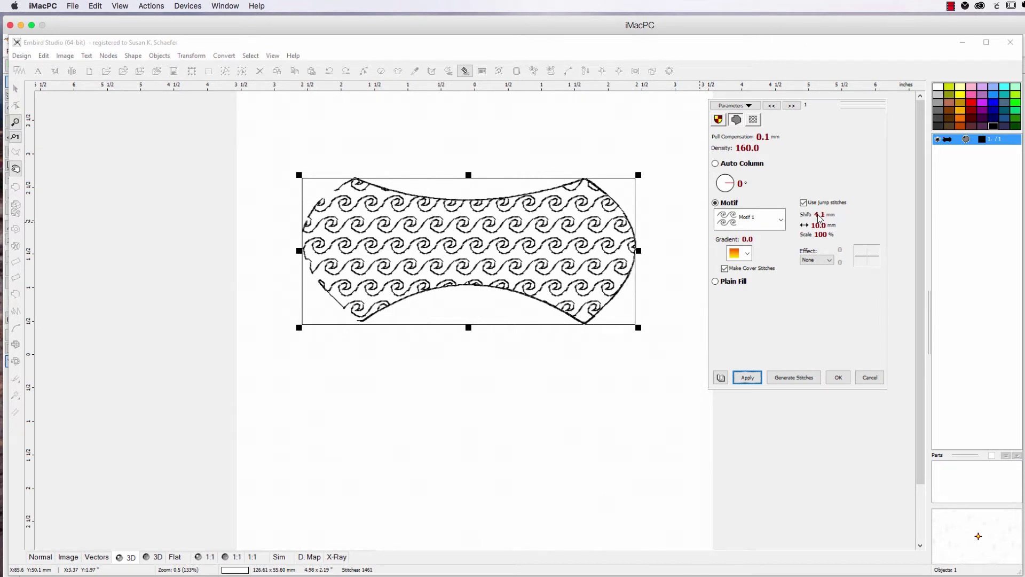
pyautogui.scroll(-1, 819, 216)
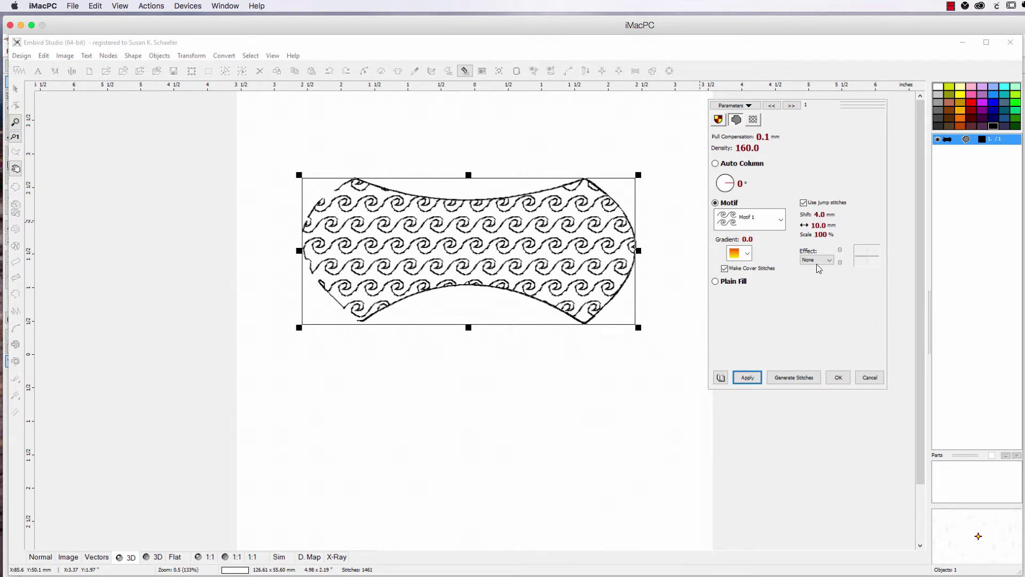
pyautogui.click(749, 377)
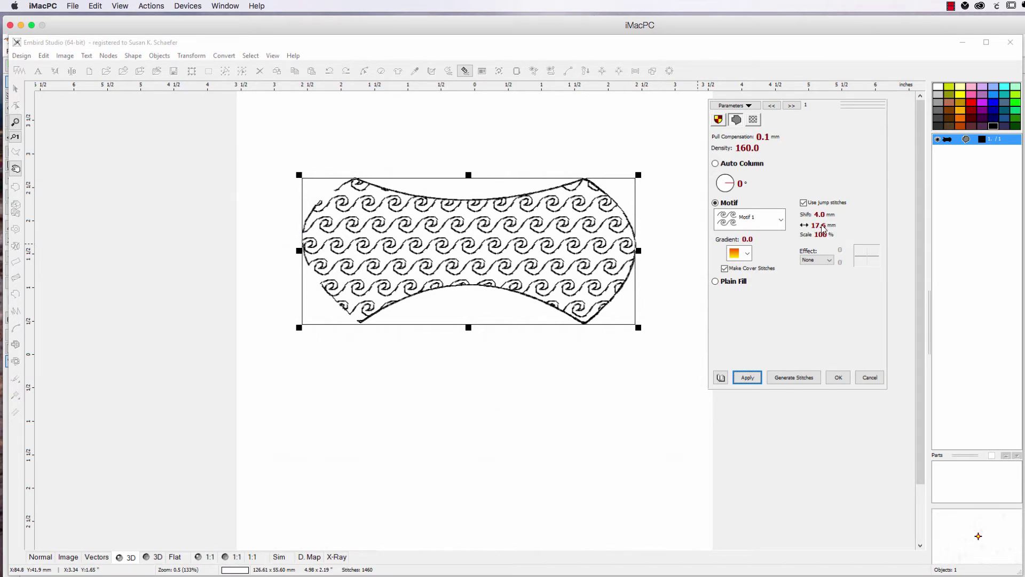
# Try 25.0 mm motif spacing, then set spacing to 4.0 mm and apply, giving 3172 stitches.
pyautogui.moveTo(822, 228); pyautogui.dragTo(824, 246)
pyautogui.click(747, 377)
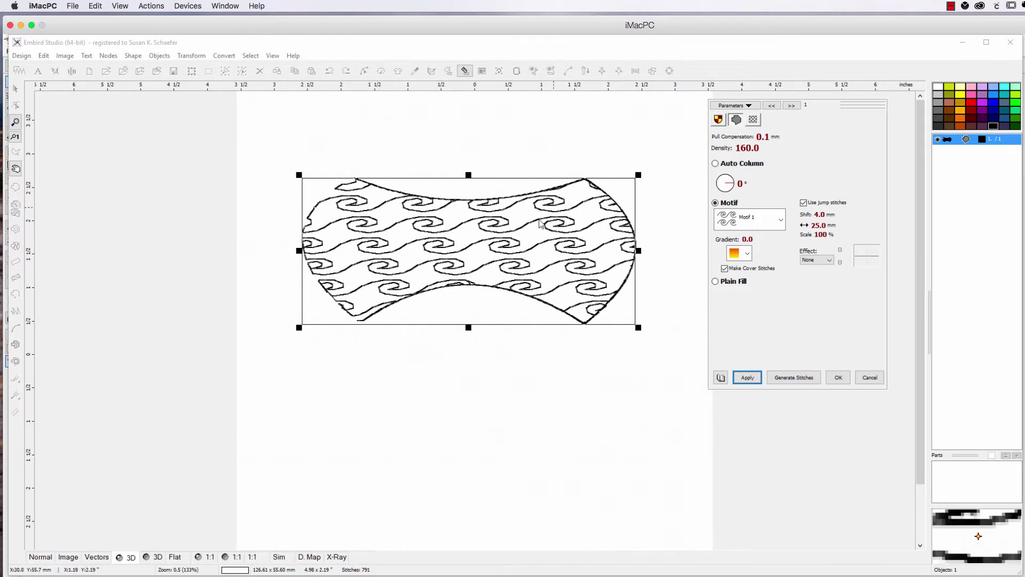
pyautogui.click(804, 227)
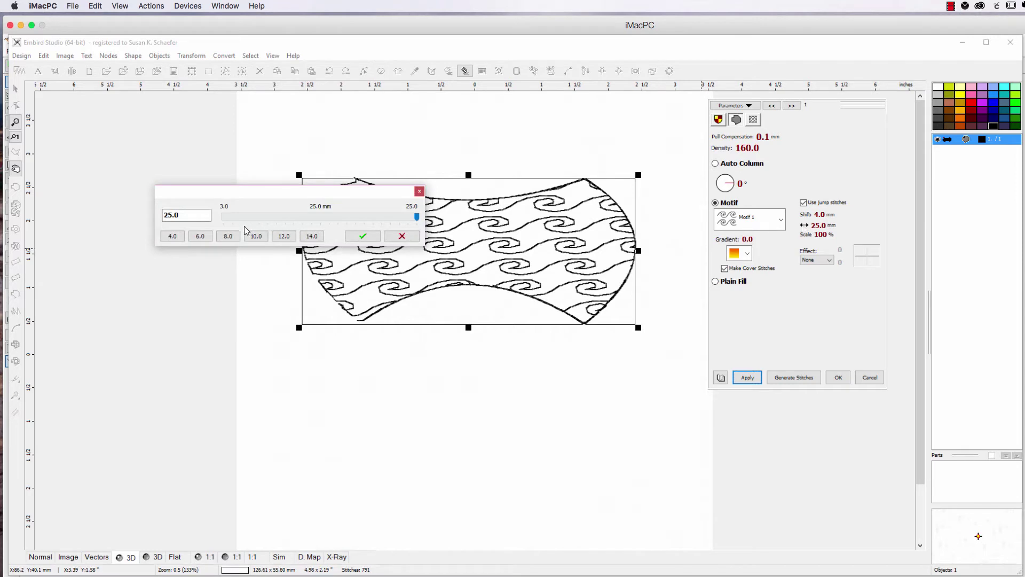
pyautogui.click(170, 236)
pyautogui.click(363, 235)
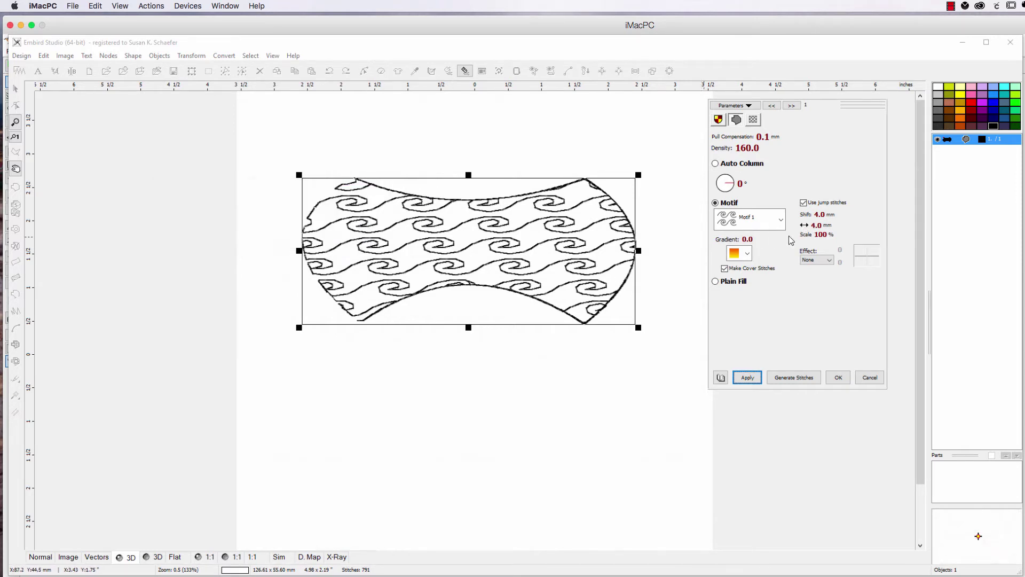
pyautogui.click(748, 378)
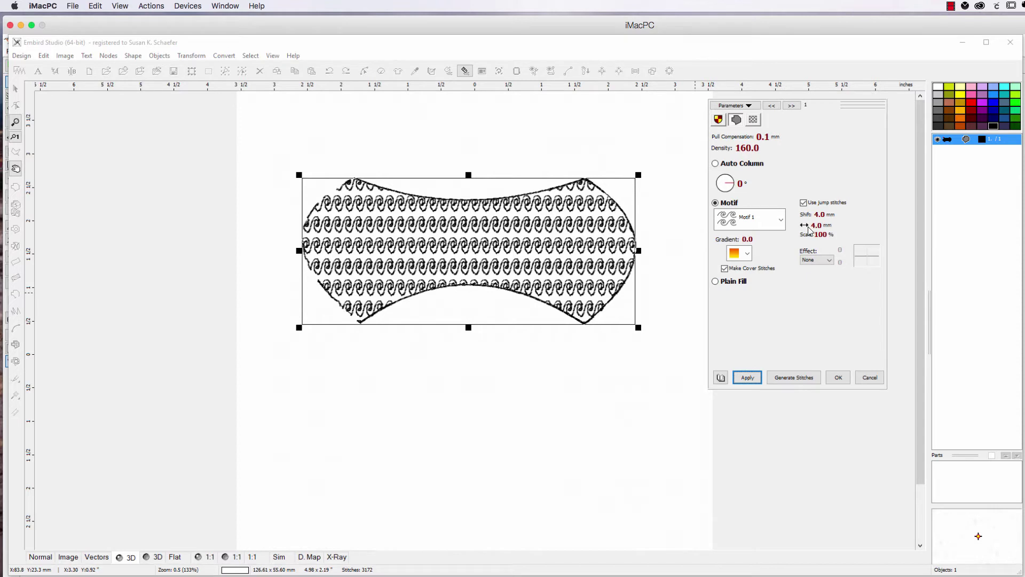
# Lower the motif Scale and apply, then raise it above 100% and reapply, giving 1597 stitches.
pyautogui.scroll(-1, 821, 240)
pyautogui.scroll(-20, 821, 240)
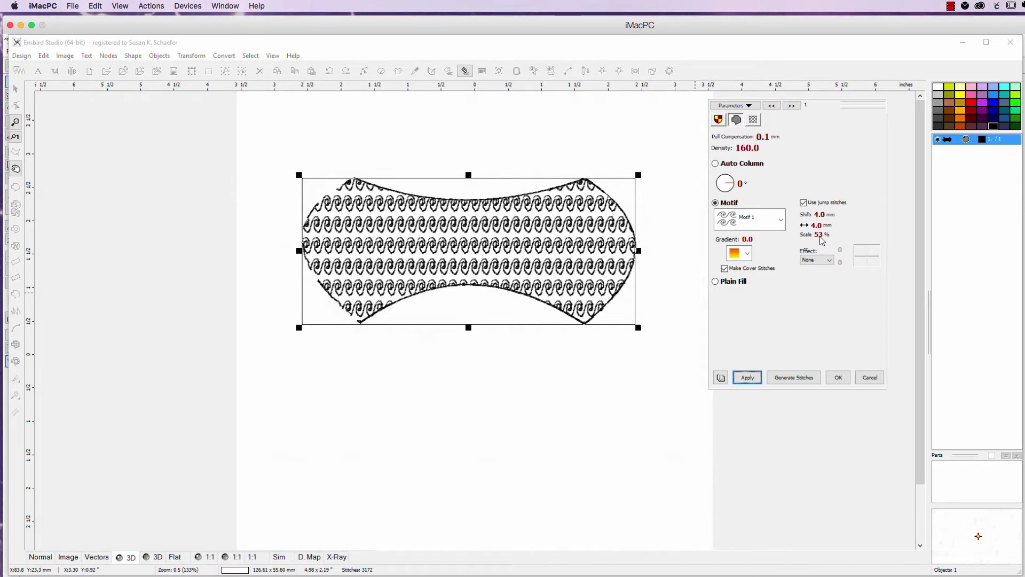
pyautogui.scroll(-1, 821, 240)
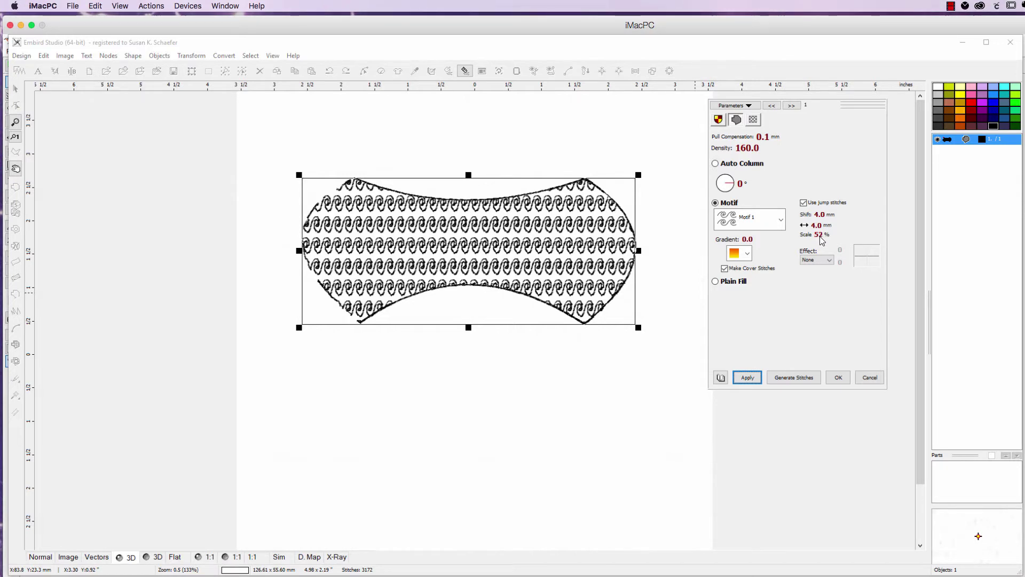
pyautogui.click(748, 377)
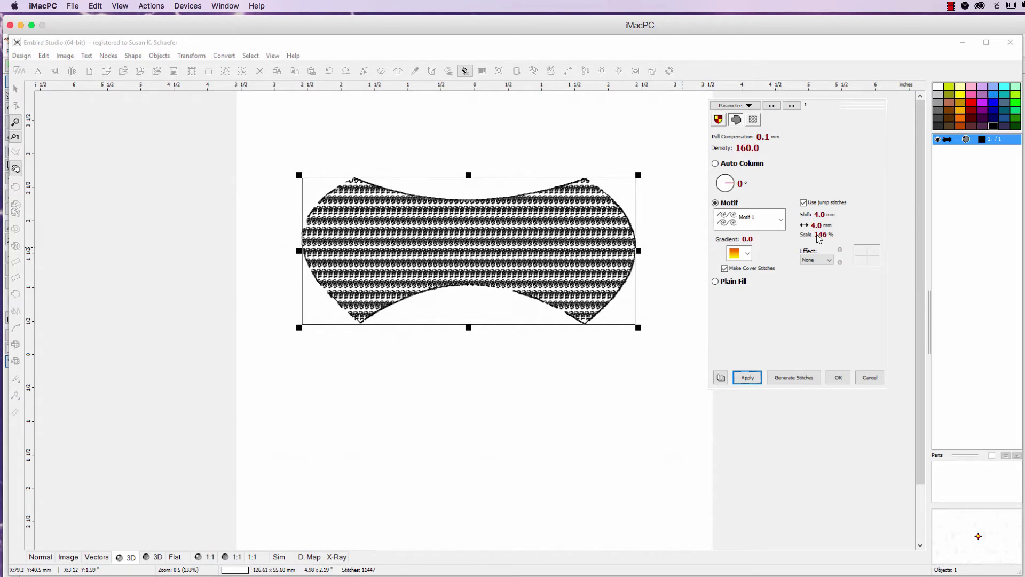
pyautogui.click(748, 377)
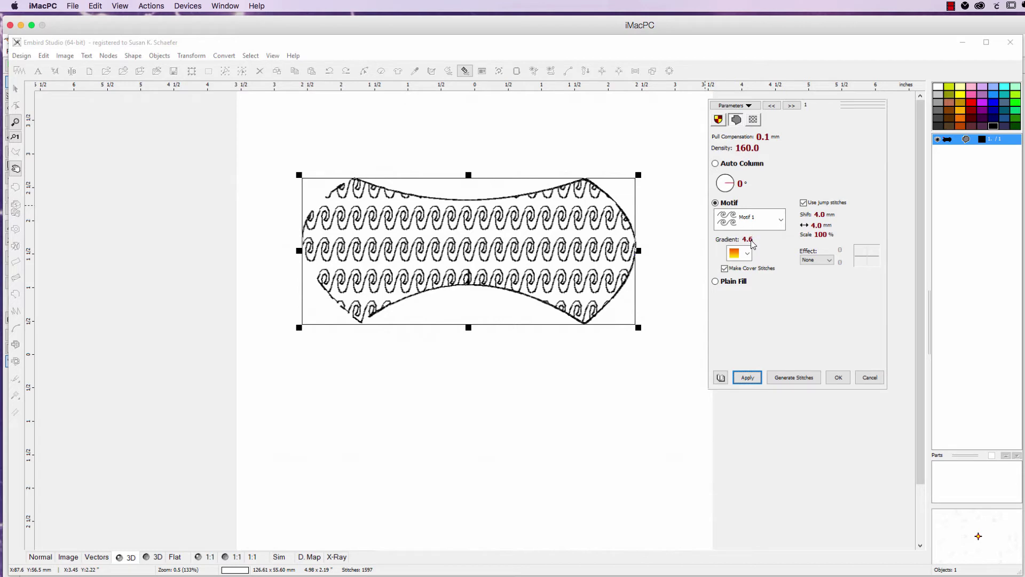
# Reset motif scale to 100% and apply gradient 5.0 with the second gradient style.
pyautogui.click(747, 377)
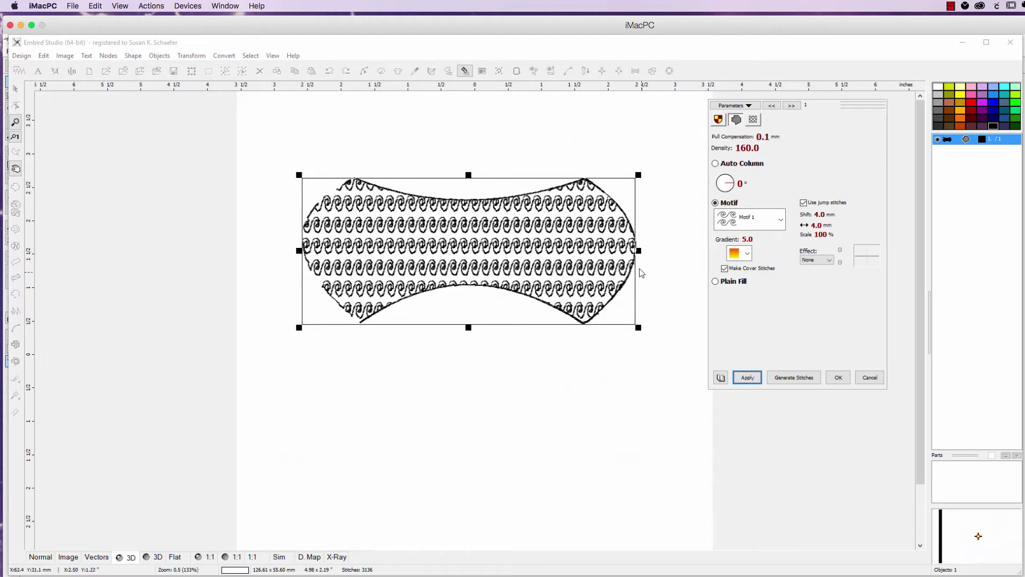
pyautogui.click(749, 255)
pyautogui.click(740, 280)
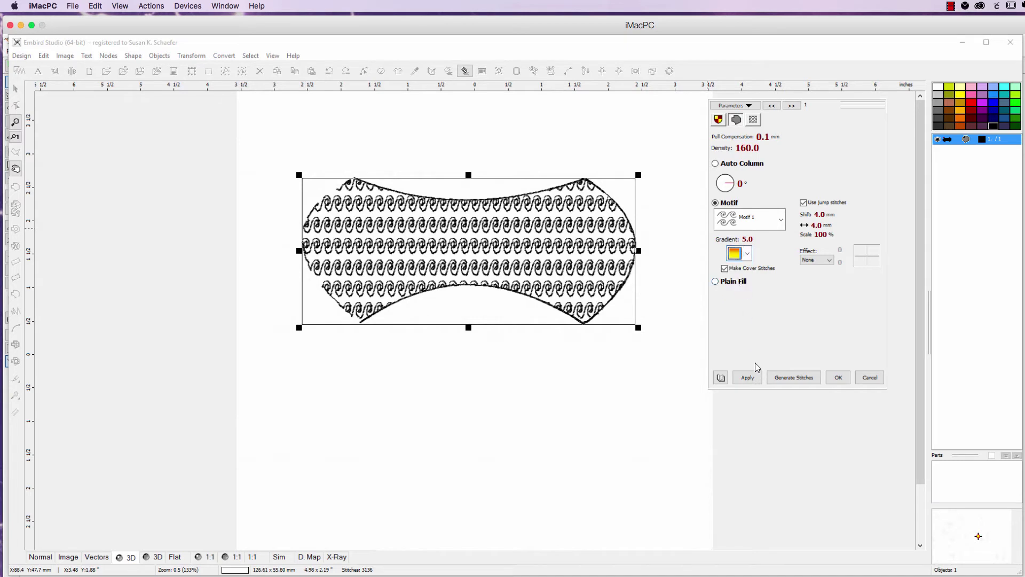
pyautogui.click(752, 377)
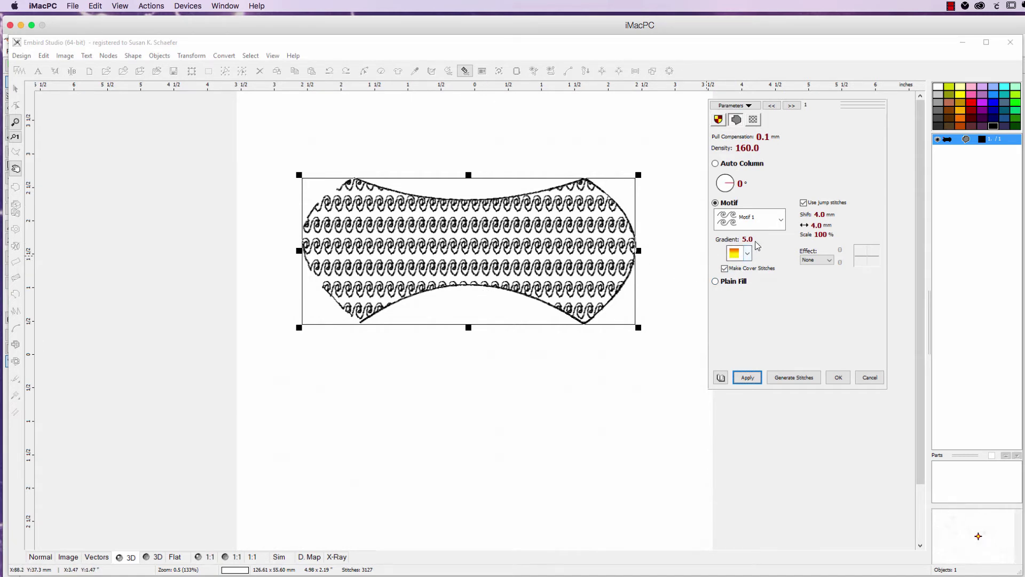
# Choose the FRA_006 motif and apply it to the bow-tie.
pyautogui.click(781, 219)
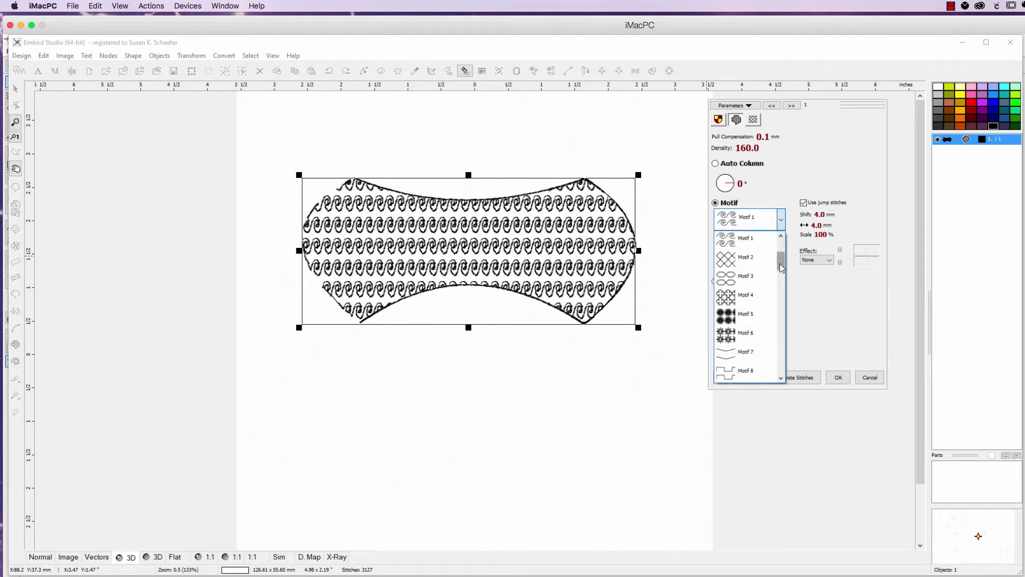
pyautogui.moveTo(779, 267); pyautogui.dragTo(777, 308)
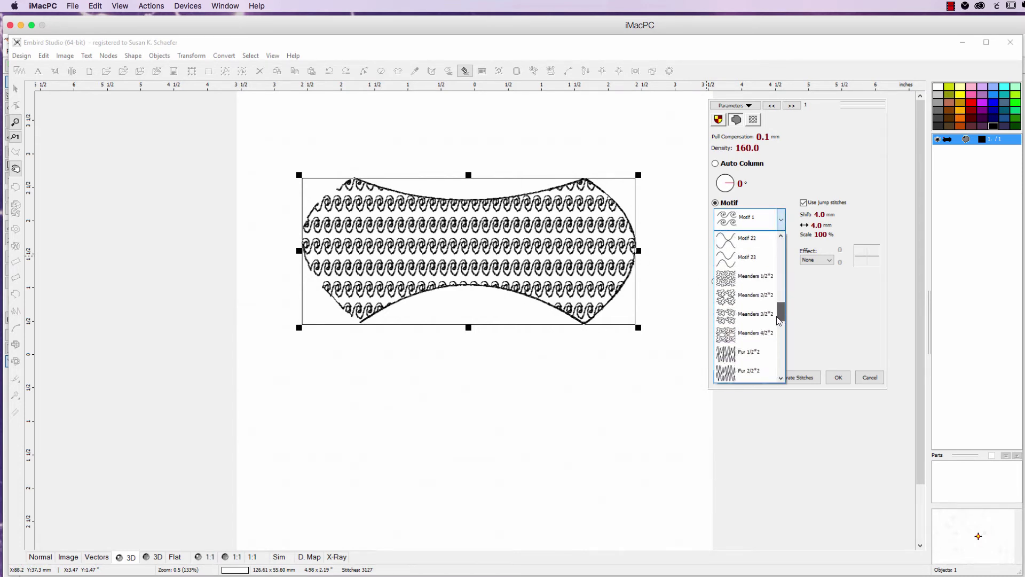
pyautogui.moveTo(778, 321); pyautogui.dragTo(779, 341)
pyautogui.click(729, 324)
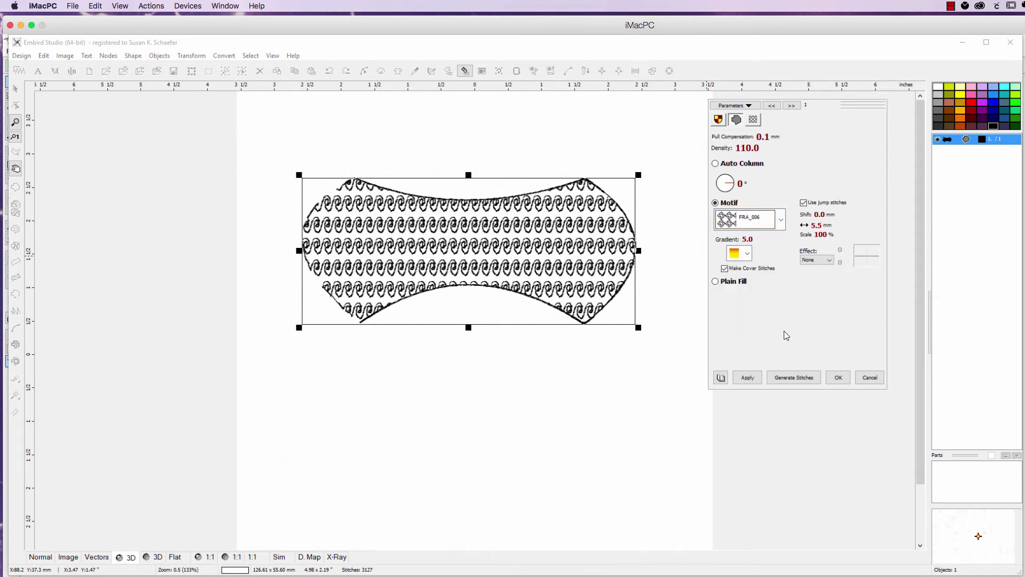
pyautogui.click(750, 377)
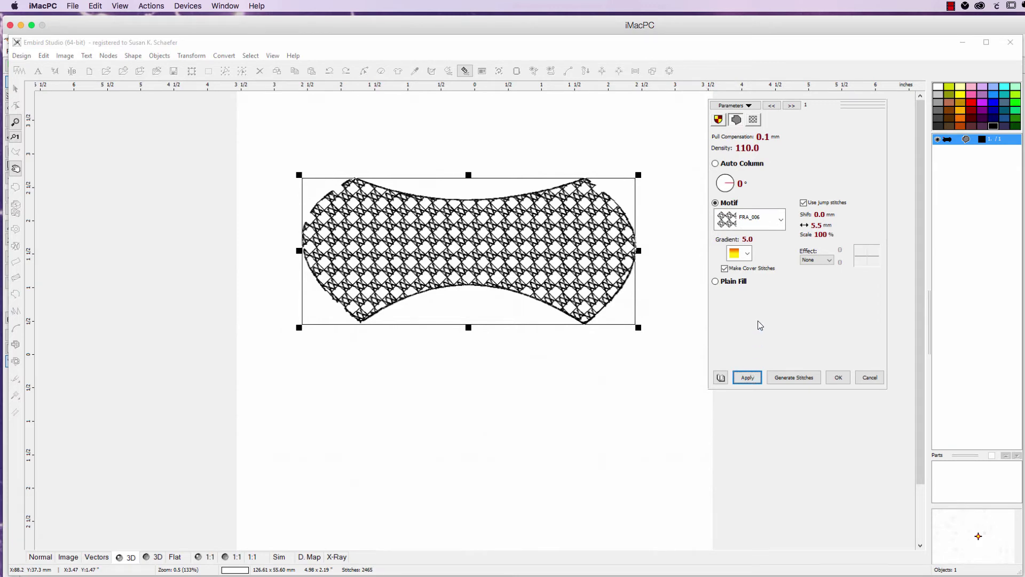
# Pick a different gradient style and apply it, giving 2463 stitches.
pyautogui.click(748, 253)
pyautogui.click(735, 290)
pyautogui.click(748, 377)
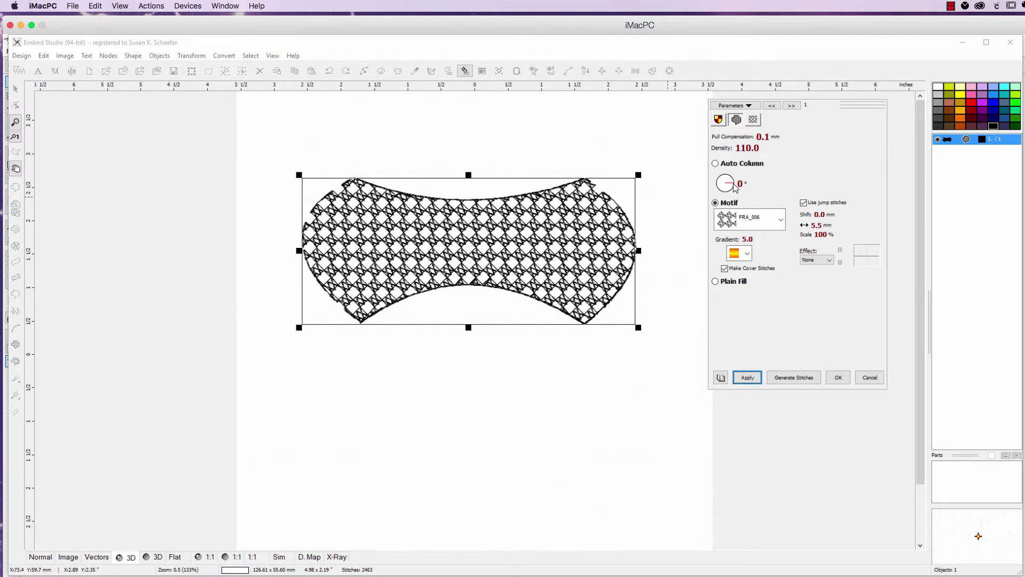
# Try several motif fill angles, settling on -140°, and regenerate the fill.
pyautogui.moveTo(733, 182); pyautogui.dragTo(733, 179)
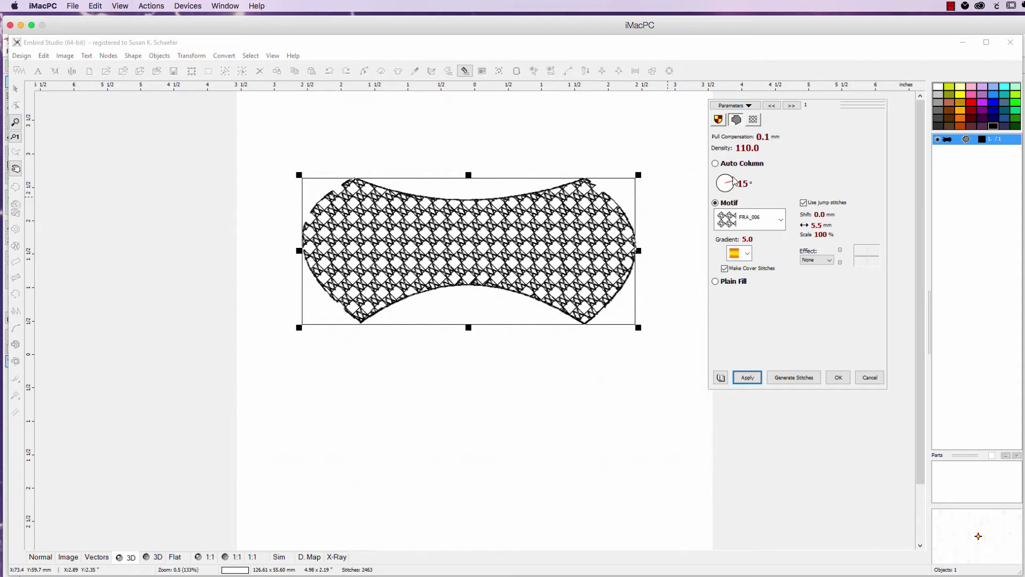
pyautogui.click(748, 377)
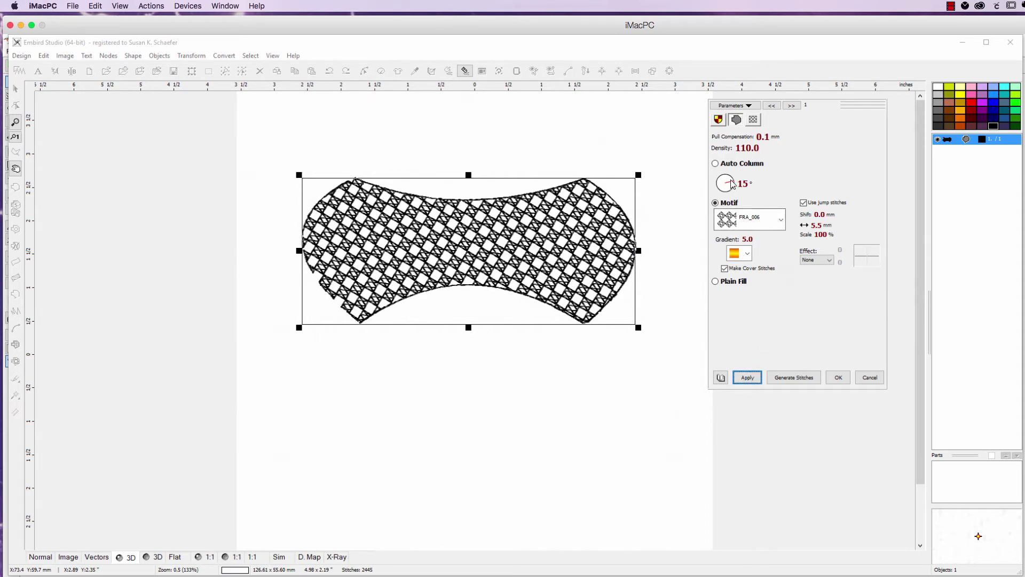
pyautogui.moveTo(733, 183); pyautogui.dragTo(730, 193)
pyautogui.click(747, 377)
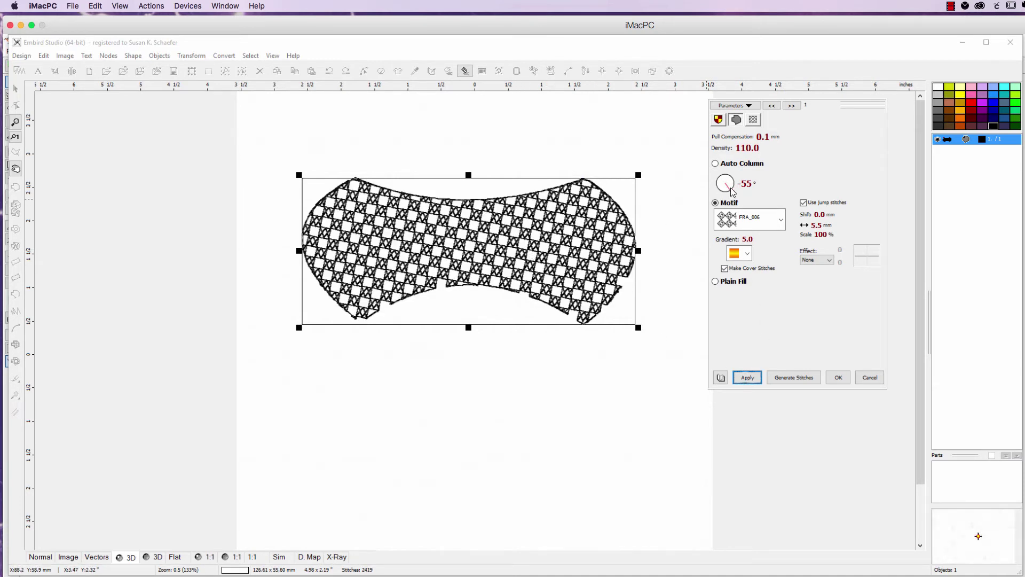
pyautogui.moveTo(729, 188); pyautogui.dragTo(717, 188)
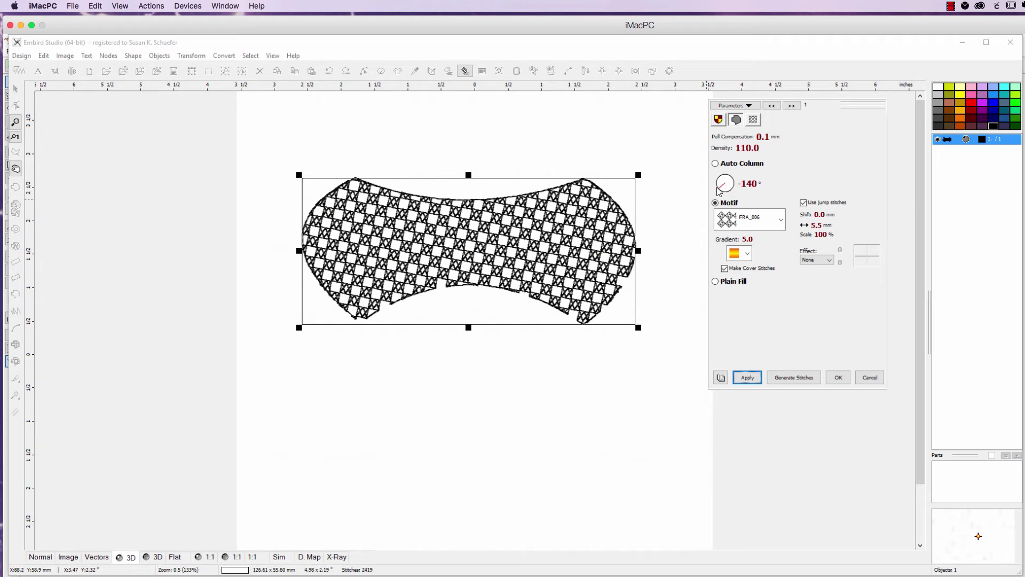
pyautogui.click(747, 378)
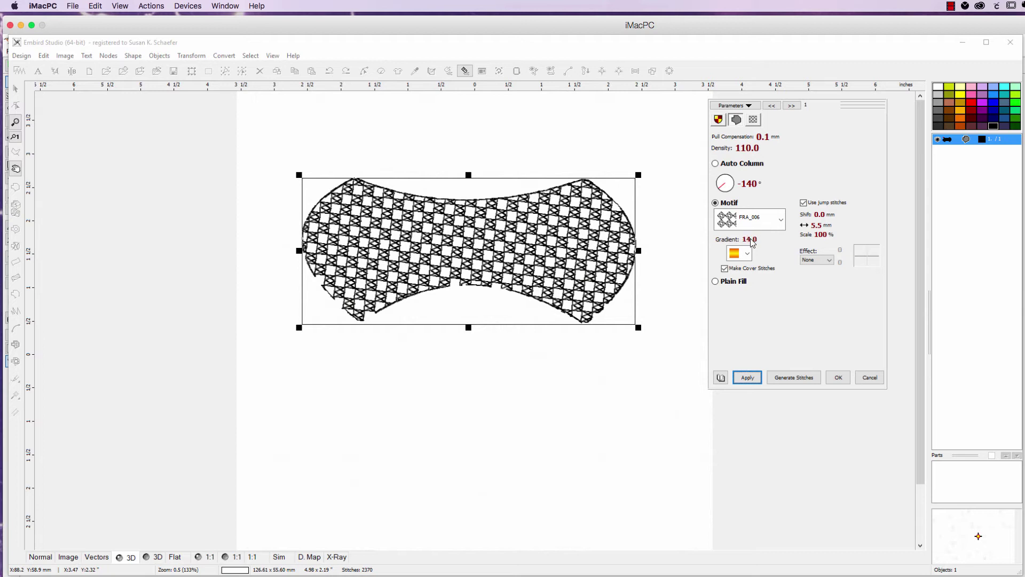
# Raise the motif fill gradient to 20.8 and regenerate the fill.
pyautogui.click(747, 377)
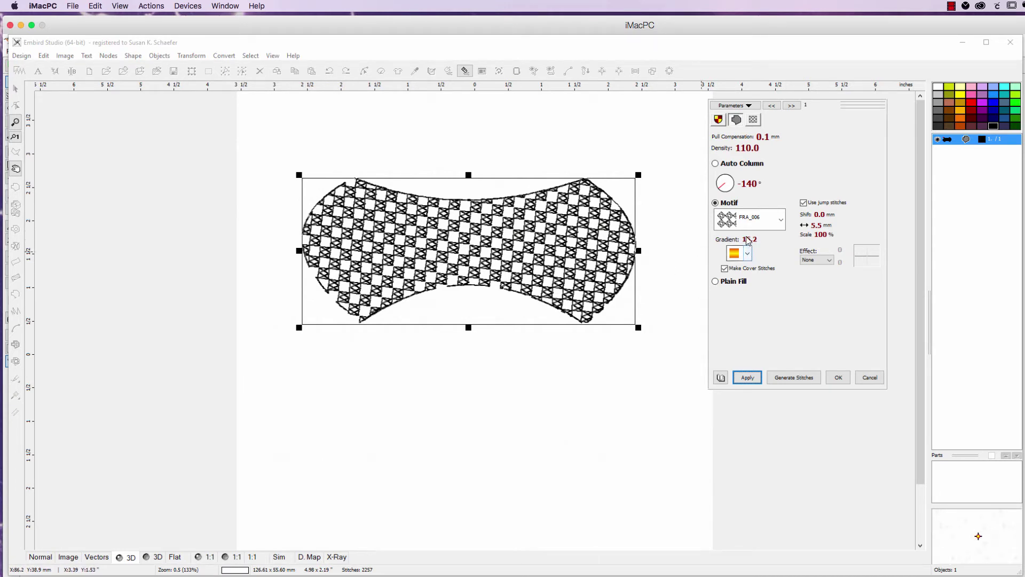
pyautogui.scroll(1, 748, 241)
pyautogui.click(748, 378)
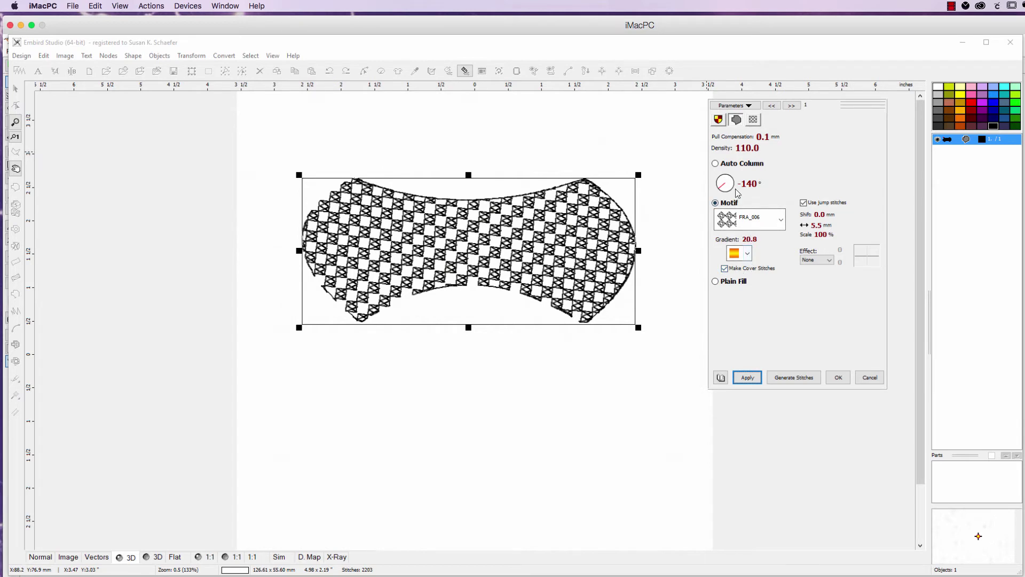
# Switch the bow-tie to a plain fill using the Fill 2 pattern.
pyautogui.click(715, 281)
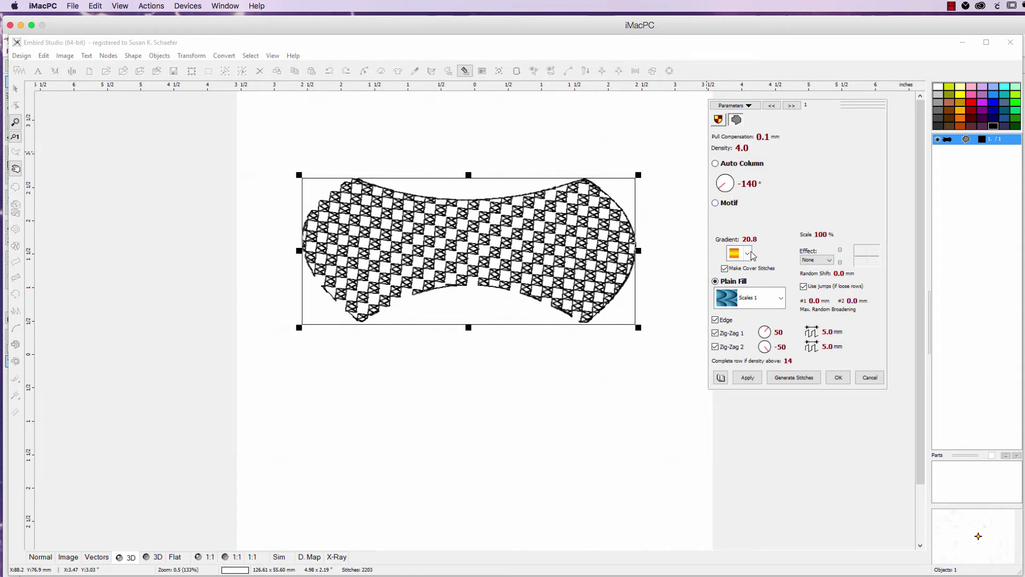
pyautogui.click(747, 378)
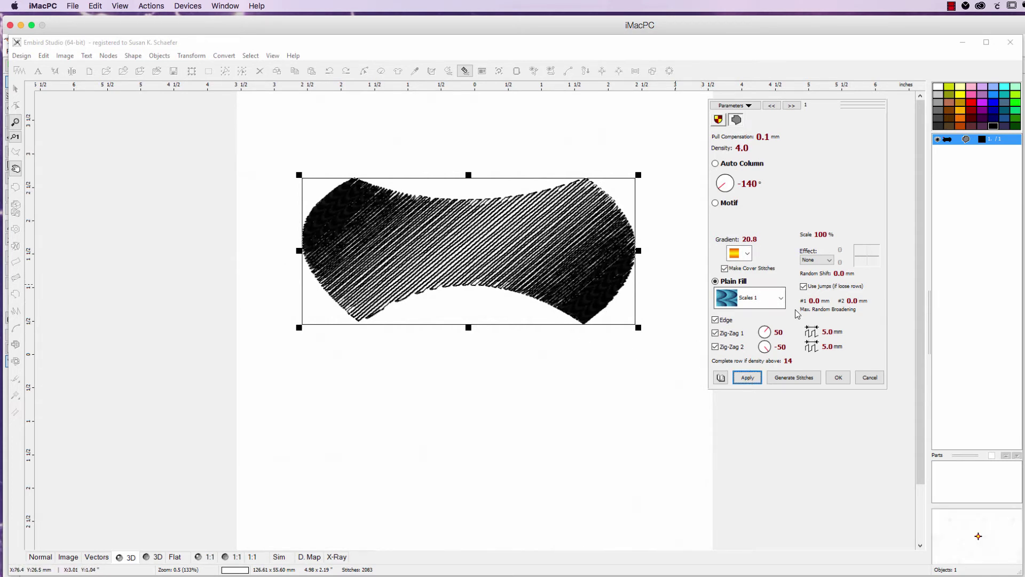
pyautogui.click(781, 298)
pyautogui.moveTo(782, 358); pyautogui.dragTo(782, 338)
pyautogui.click(732, 335)
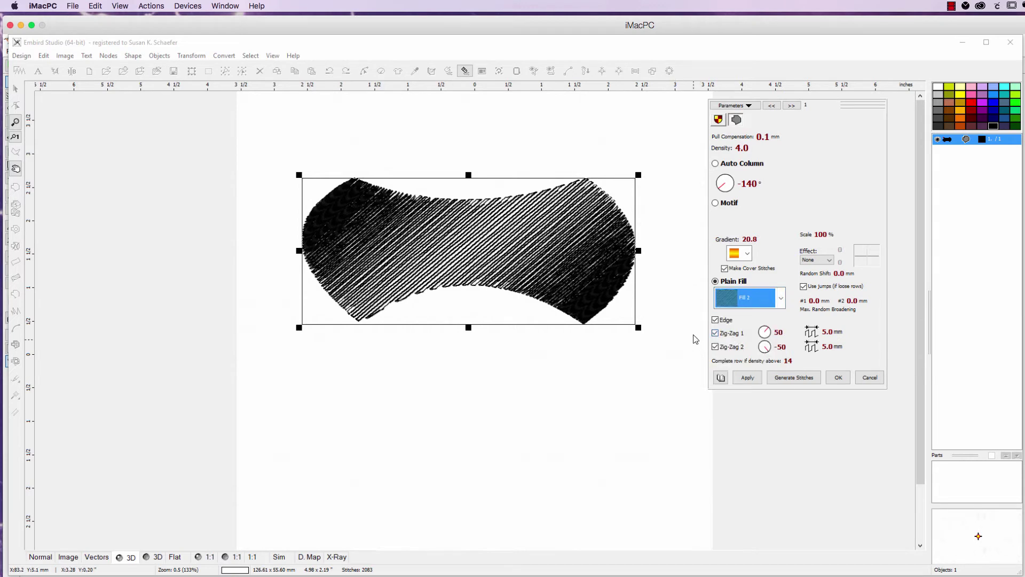
pyautogui.click(750, 374)
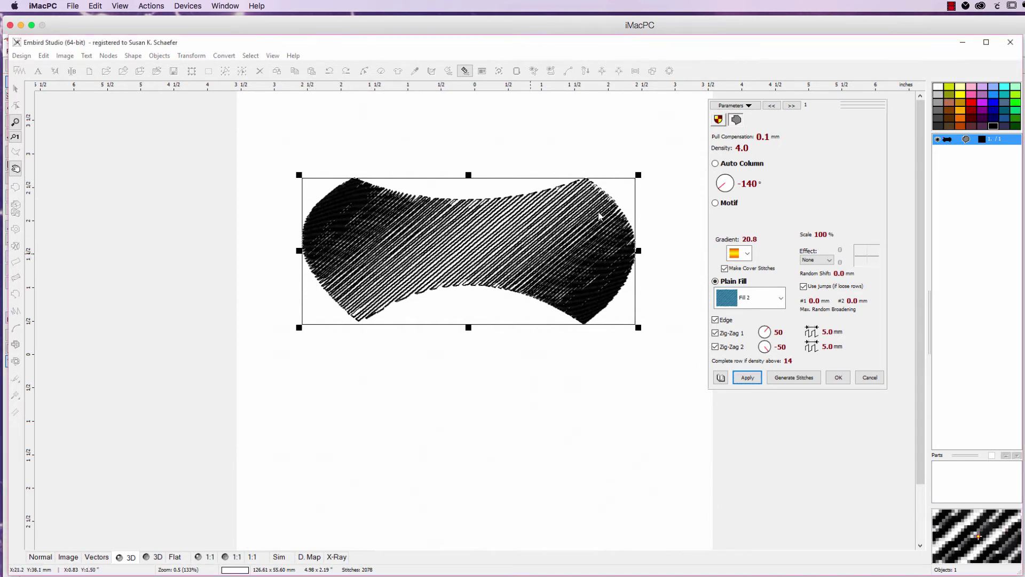
# Pick the first gradient swatch, lowering the gradient to 0.2, and regenerate.
pyautogui.click(747, 253)
pyautogui.click(738, 267)
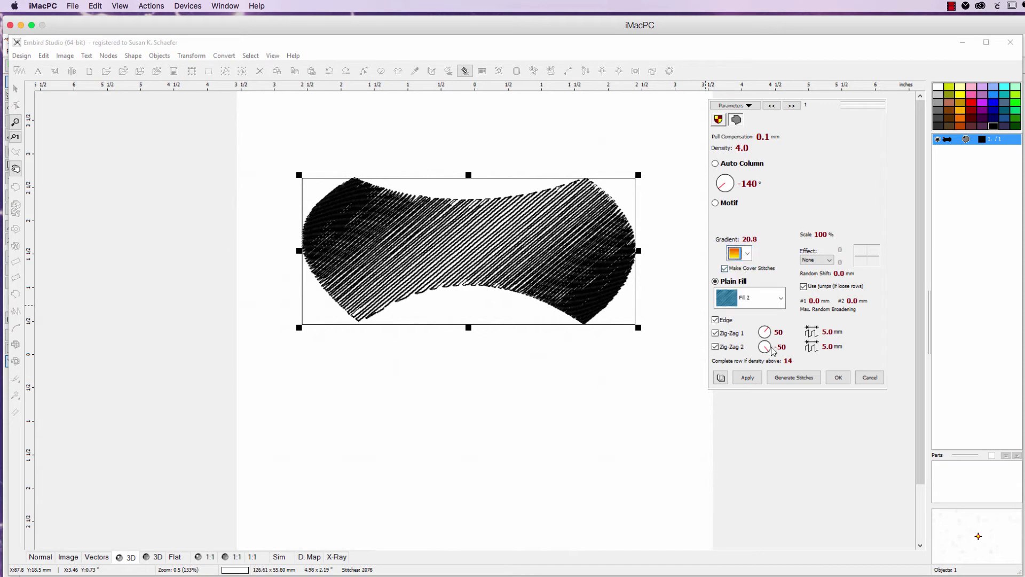
pyautogui.click(753, 377)
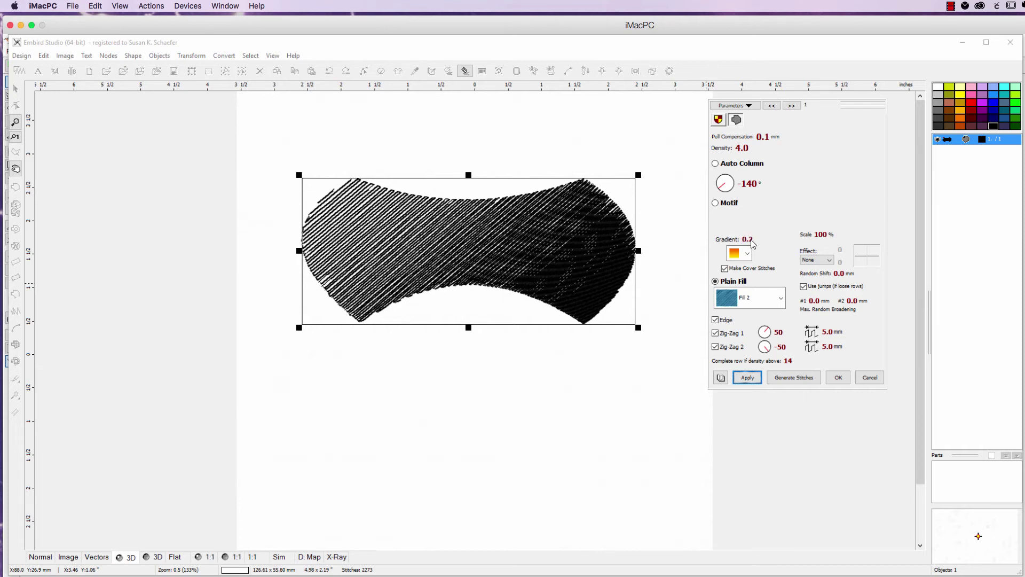
# Clear the gradient to 0.0 and add a Wave effect set to 45 and -50.
pyautogui.click(749, 377)
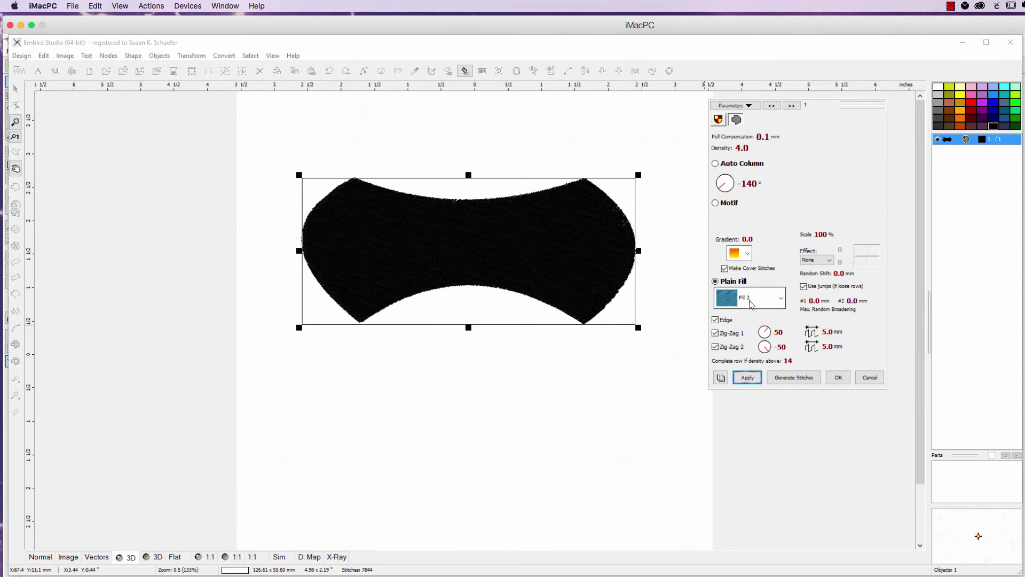
pyautogui.click(830, 260)
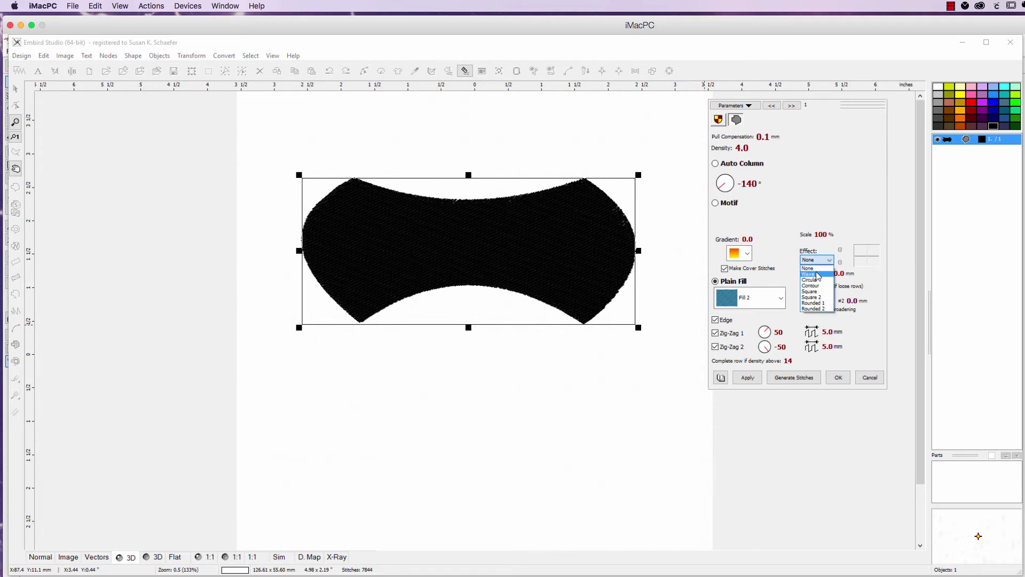
pyautogui.click(816, 274)
pyautogui.click(747, 378)
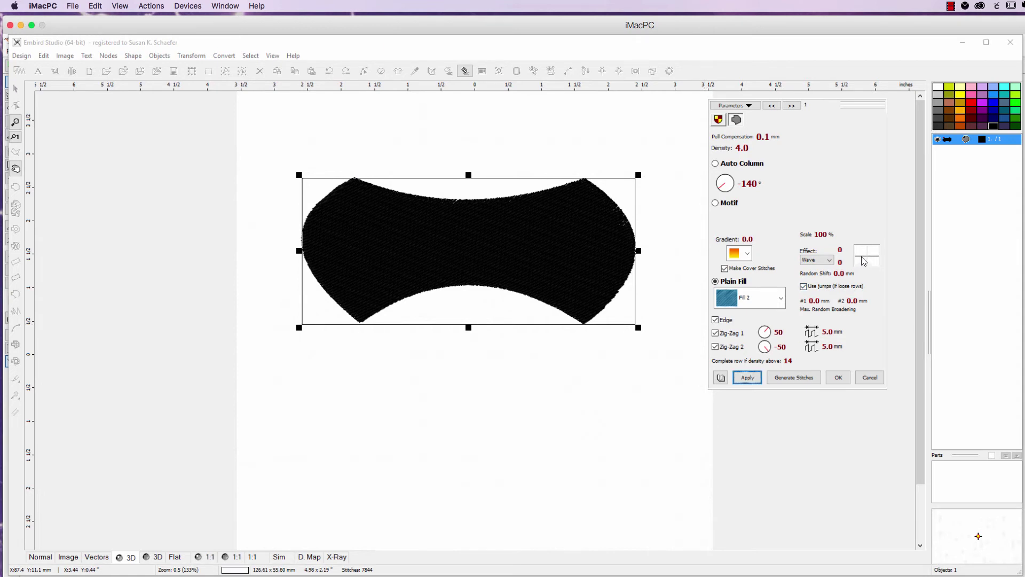
pyautogui.moveTo(864, 261)
pyautogui.mouseDown()
pyautogui.moveTo(876, 252)
pyautogui.moveTo(870, 272)
pyautogui.mouseUp()
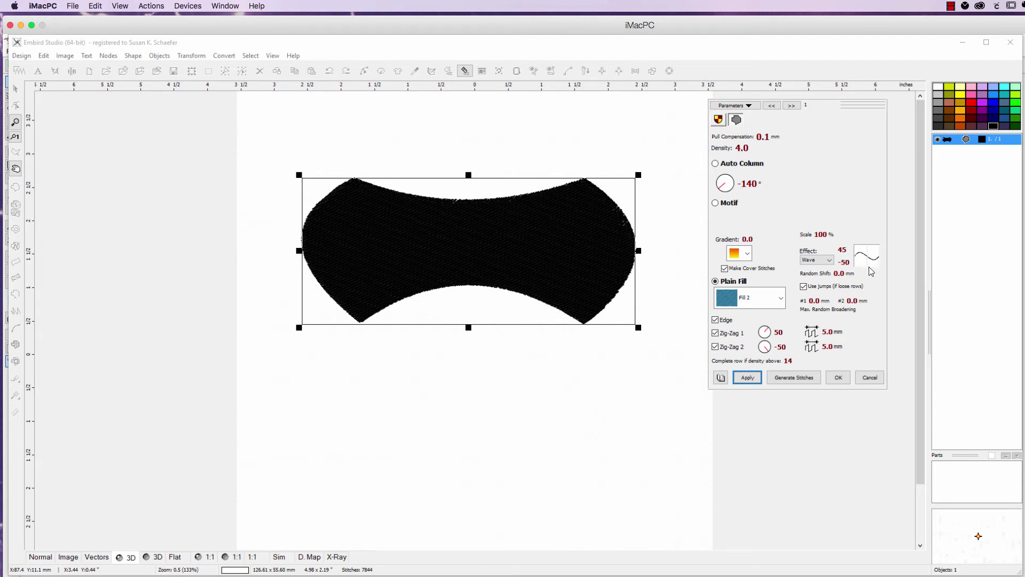
pyautogui.click(748, 377)
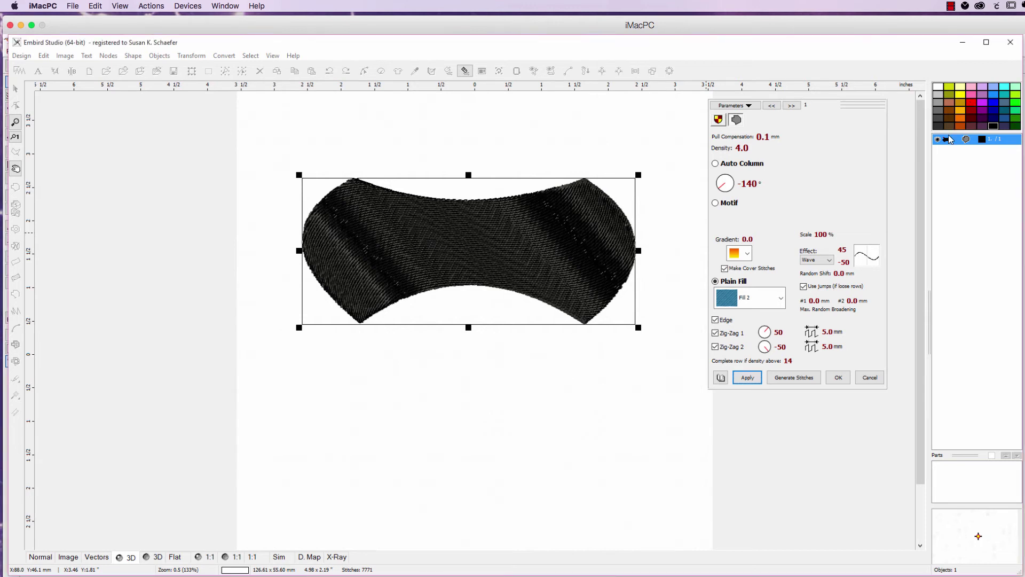
# Colour the bow-tie red and reshape the wave into a single arch.
pyautogui.click(973, 101)
pyautogui.click(949, 139)
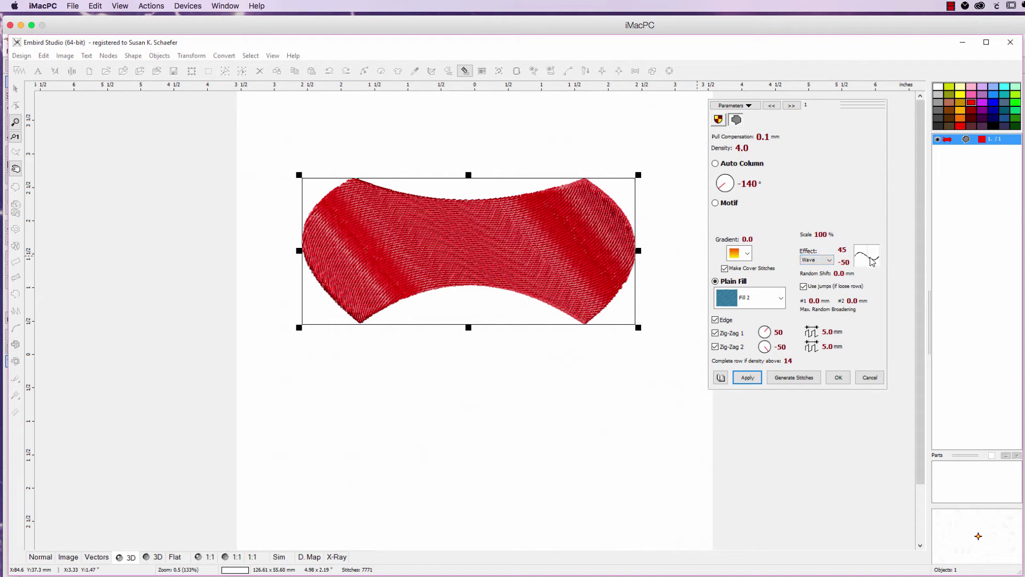
pyautogui.moveTo(872, 262); pyautogui.dragTo(875, 253)
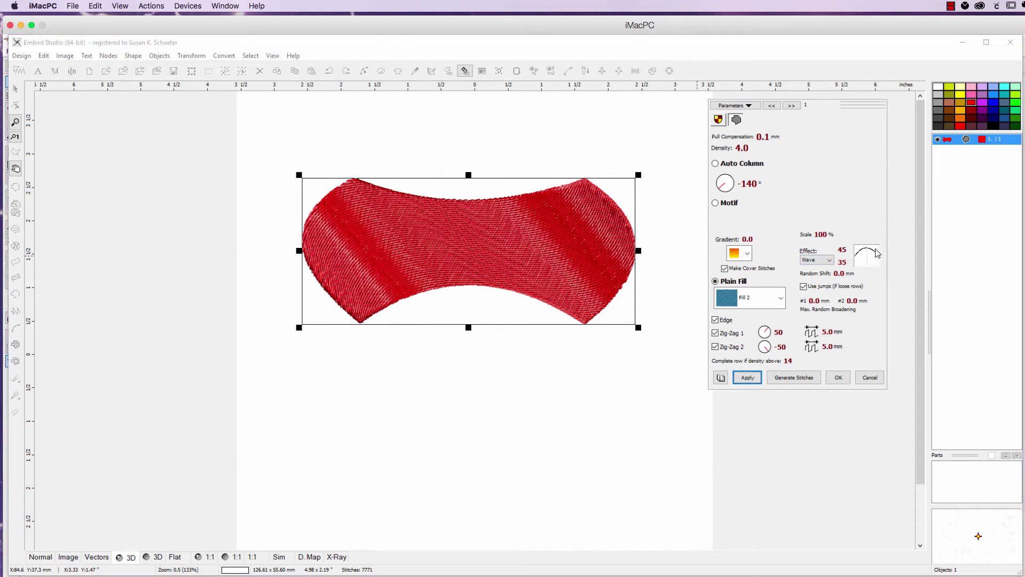
pyautogui.click(745, 378)
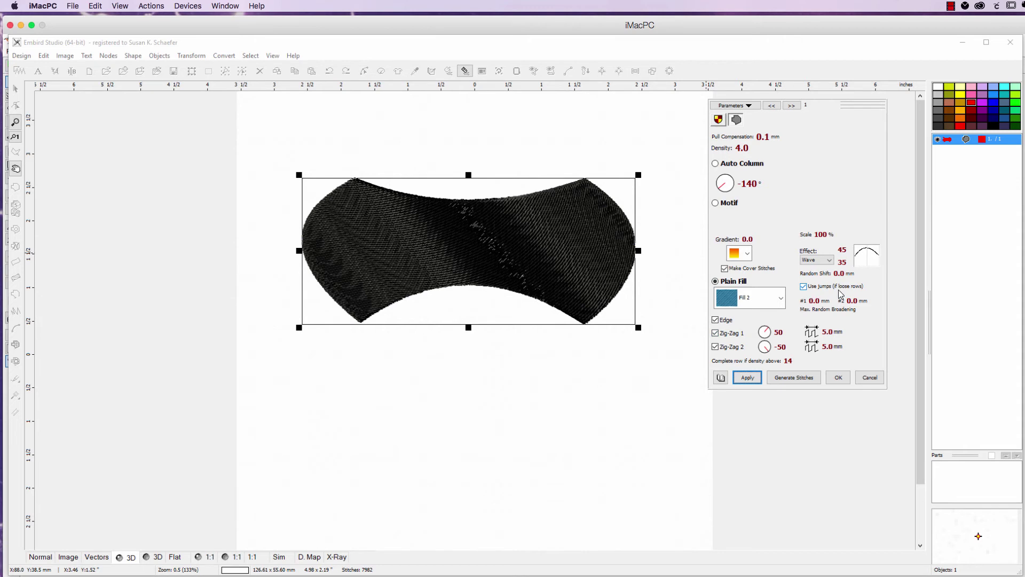
# Toggle Use jumps off and back on, then apply the Circular effect.
pyautogui.click(803, 286)
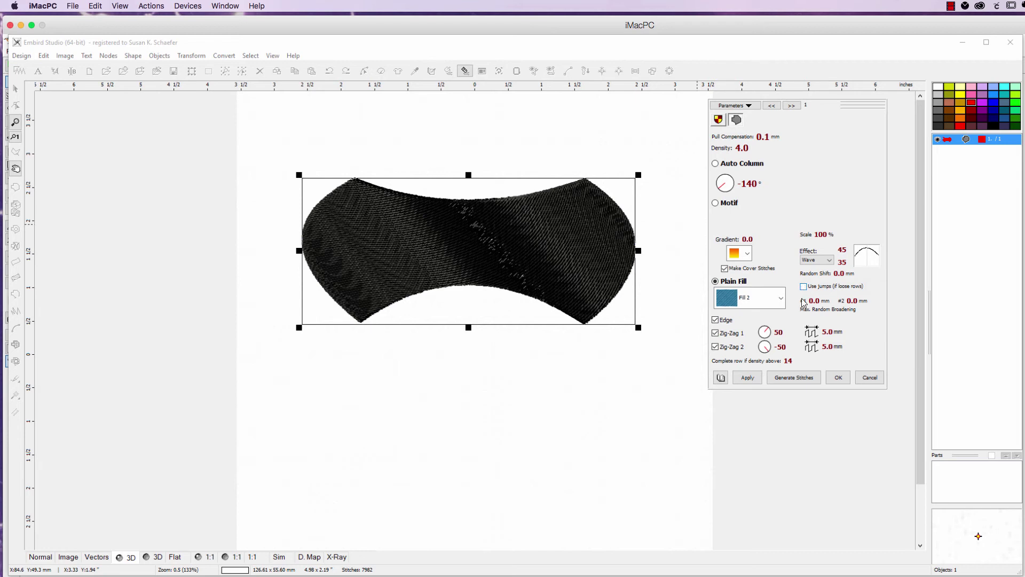
pyautogui.click(746, 376)
pyautogui.click(803, 286)
pyautogui.click(829, 260)
pyautogui.click(821, 279)
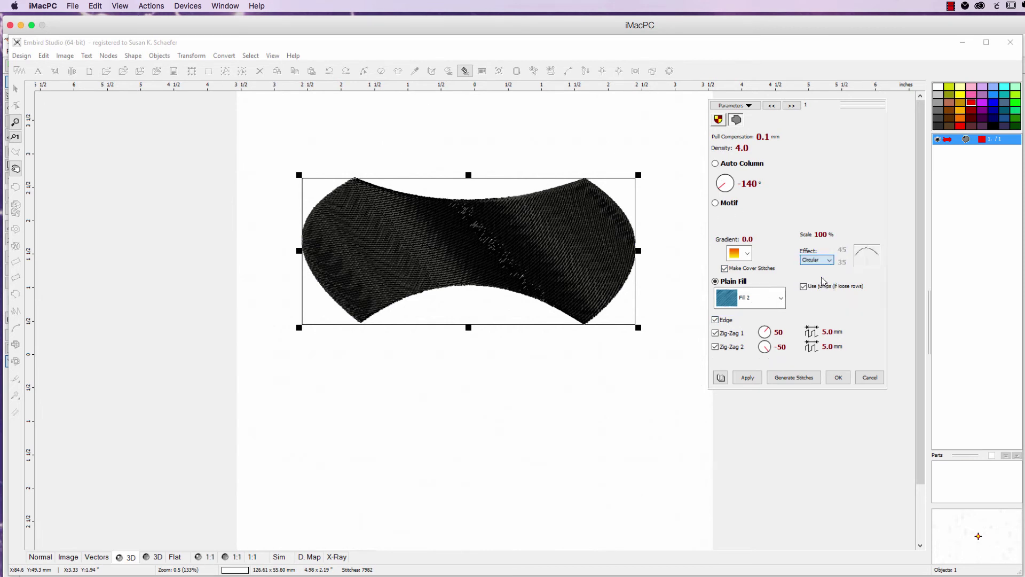
pyautogui.click(752, 376)
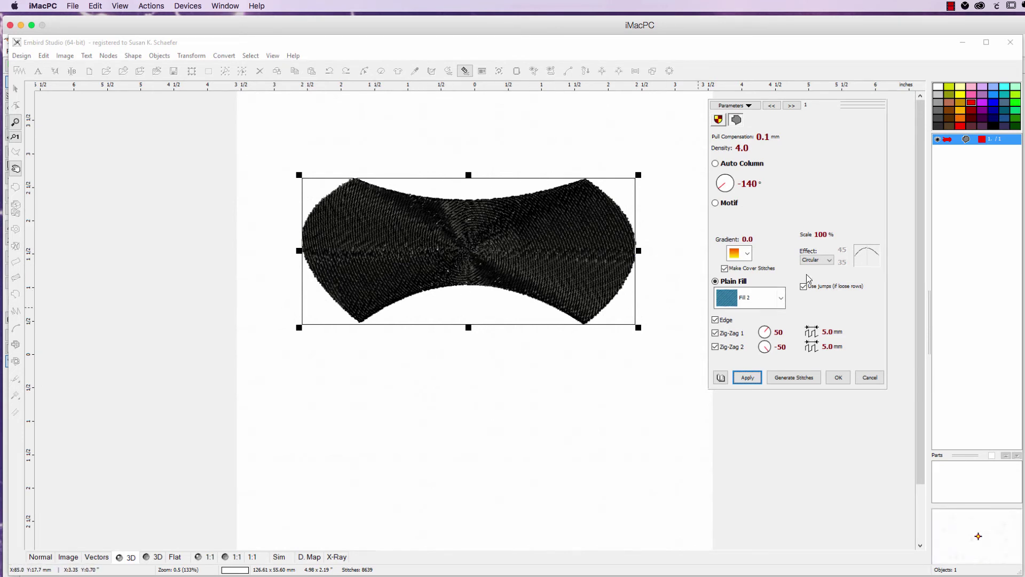
# Apply the Square effect so the stitch rows meet in an X, 8076 stitches.
pyautogui.click(829, 263)
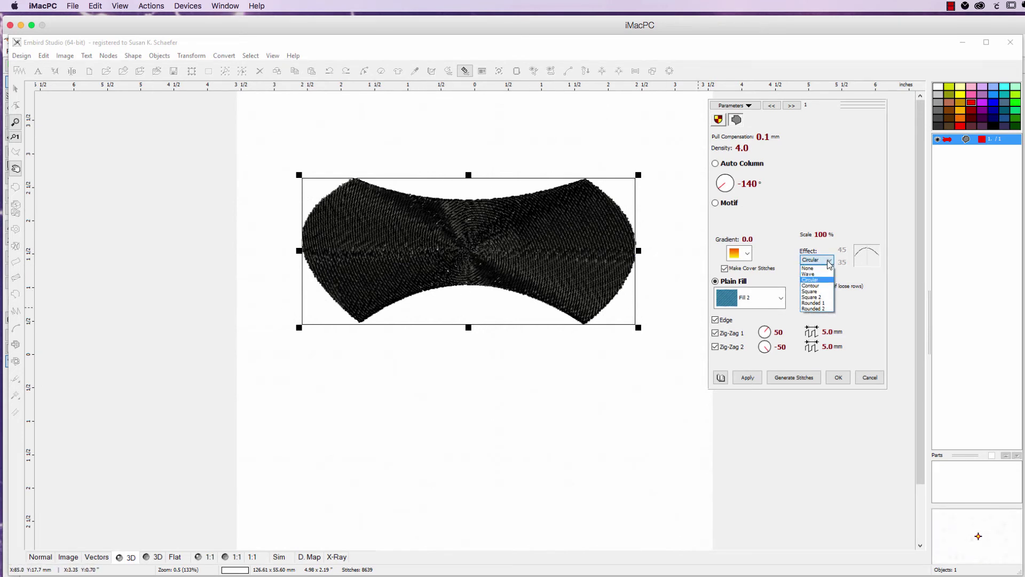
pyautogui.click(820, 293)
pyautogui.click(749, 378)
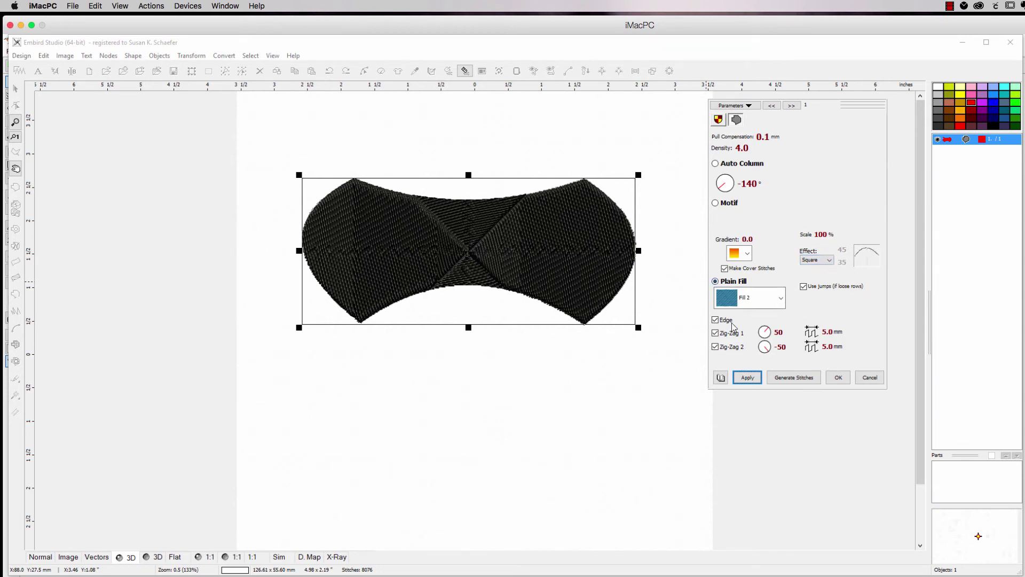
# Turn off cover stitches, Edge and Zig-Zag 1, previewing only Zig-Zag 2 underlay.
pyautogui.click(804, 286)
pyautogui.click(724, 269)
pyautogui.click(724, 269)
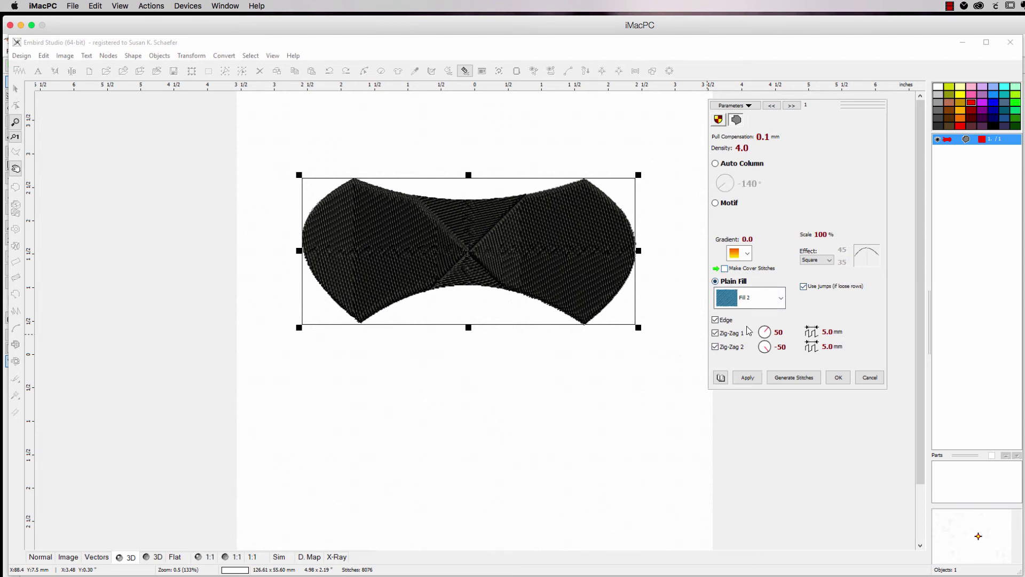
pyautogui.click(747, 377)
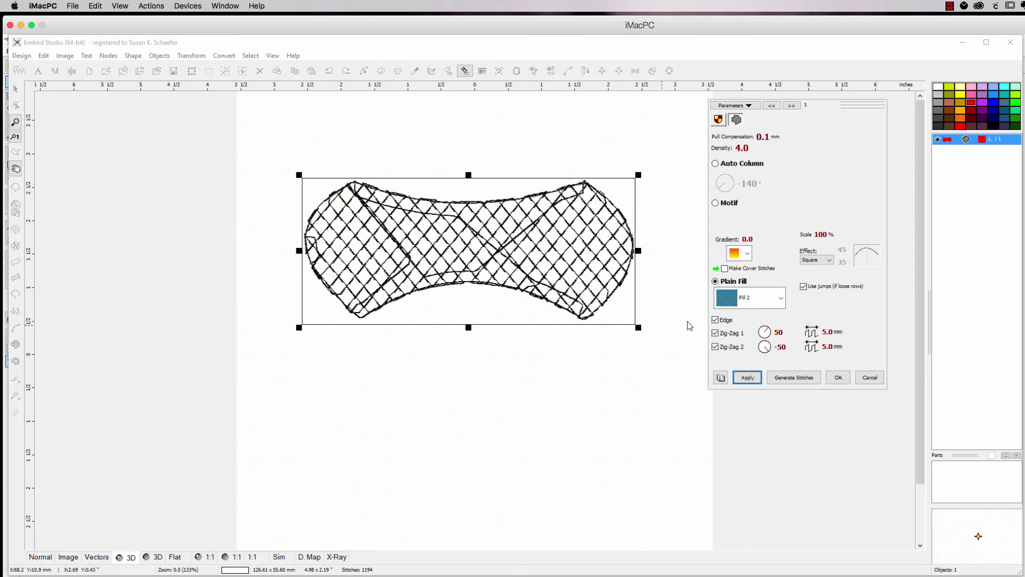
pyautogui.click(715, 321)
pyautogui.click(716, 332)
pyautogui.click(748, 377)
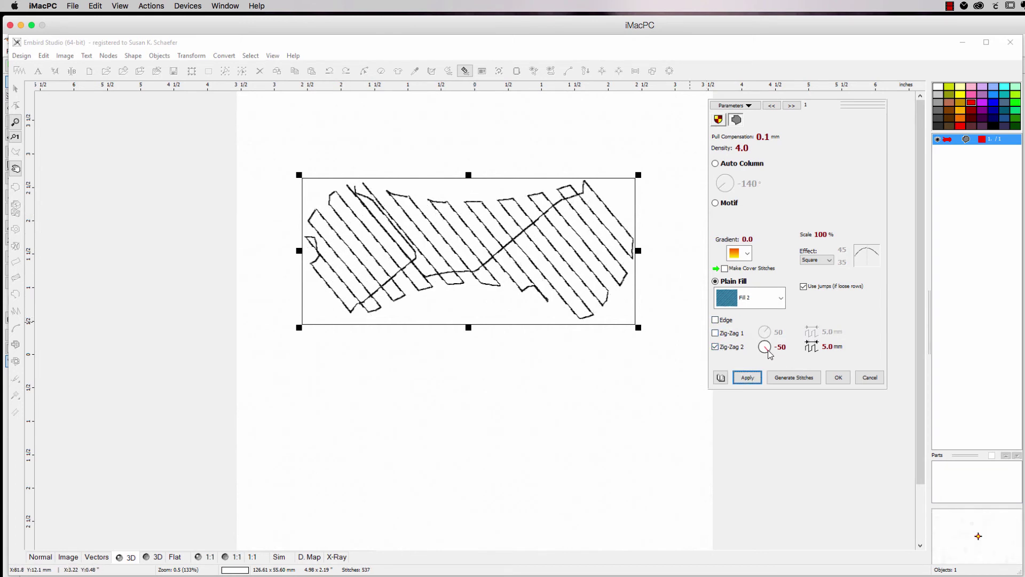
# Set the second zig-zag underlay to -120° with an 8.0 mm length.
pyautogui.moveTo(768, 349); pyautogui.dragTo(770, 345)
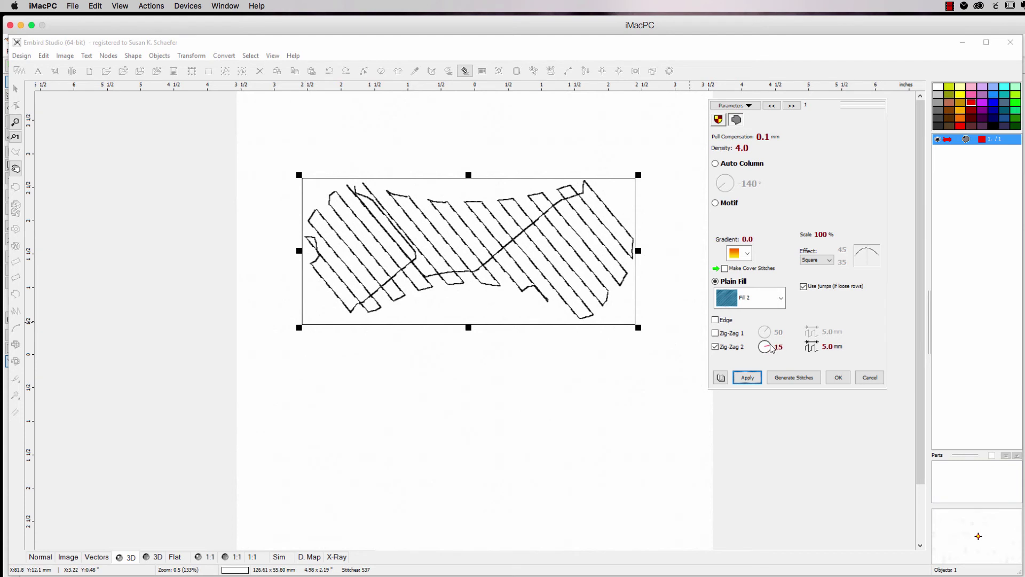
pyautogui.click(747, 378)
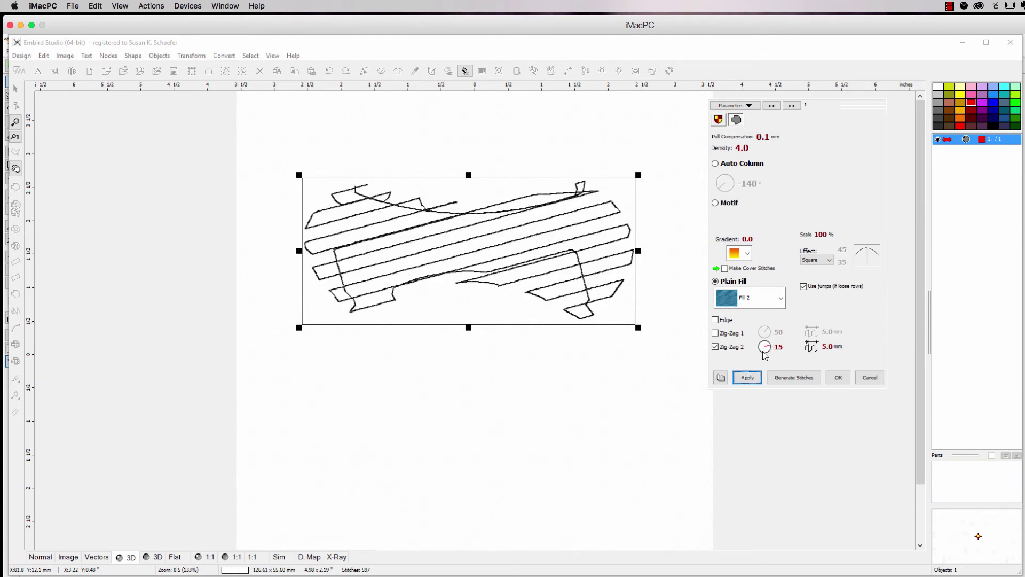
pyautogui.moveTo(769, 348); pyautogui.dragTo(761, 353)
pyautogui.click(747, 377)
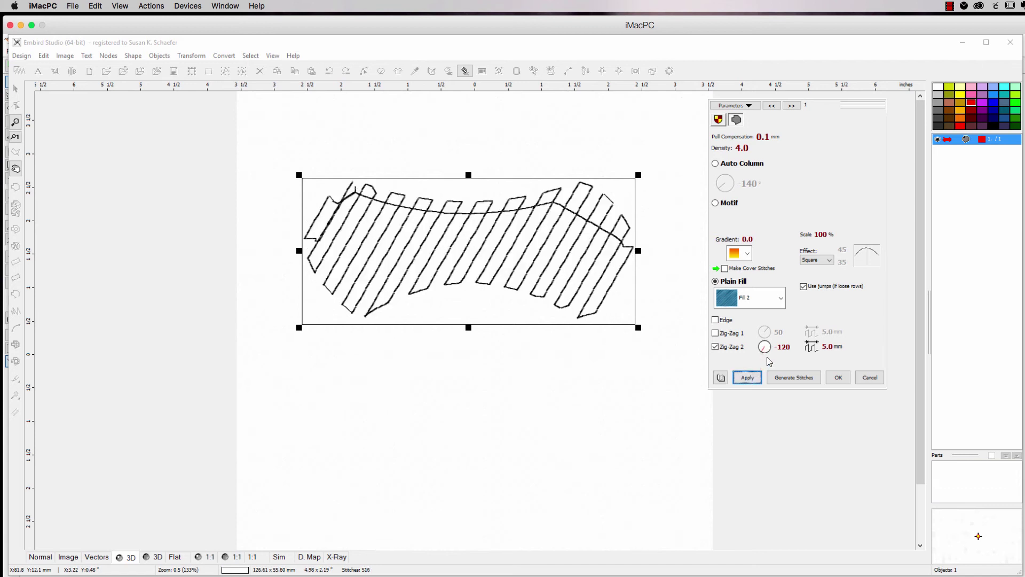
pyautogui.click(819, 351)
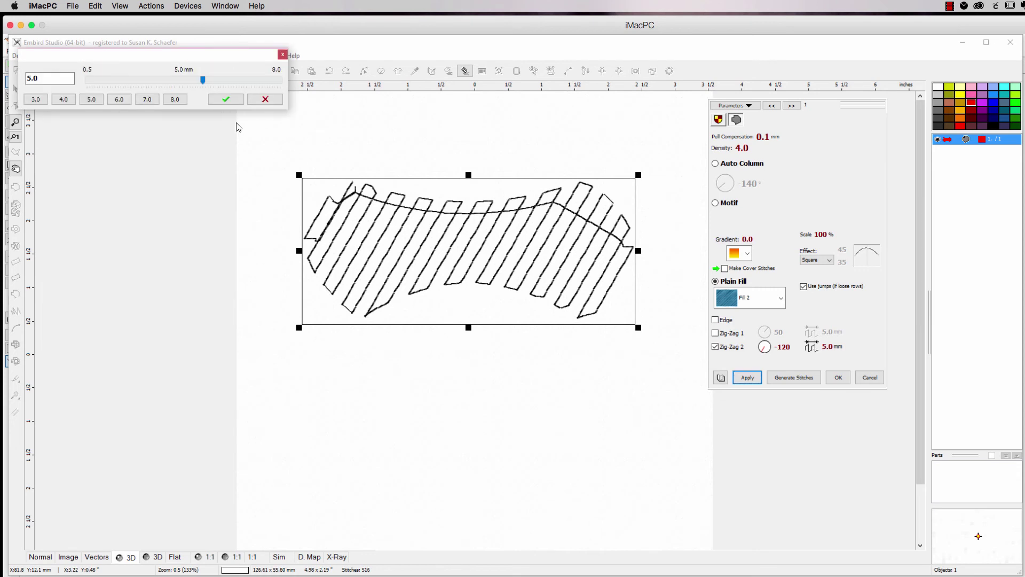
pyautogui.click(180, 101)
pyautogui.click(222, 99)
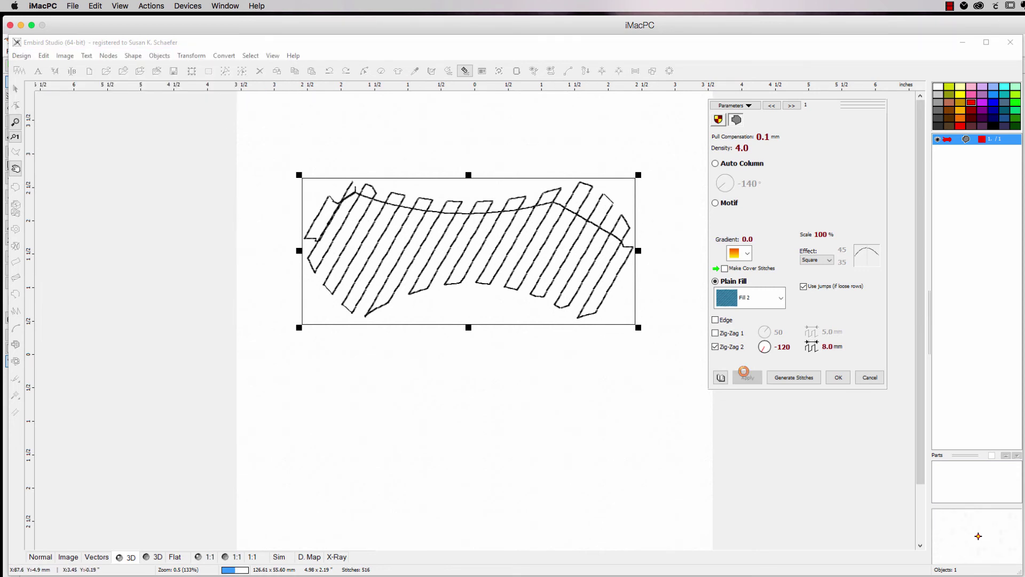
pyautogui.click(746, 376)
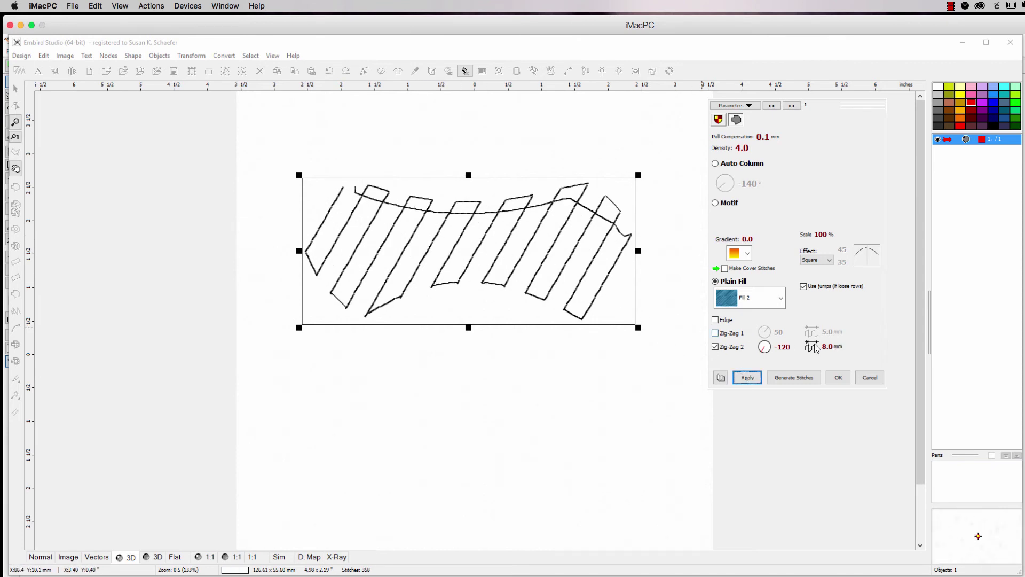
# Enable the first zig-zag underlay, trying 8.0 mm then settling on 5.0 mm length.
pyautogui.click(715, 333)
pyautogui.click(748, 377)
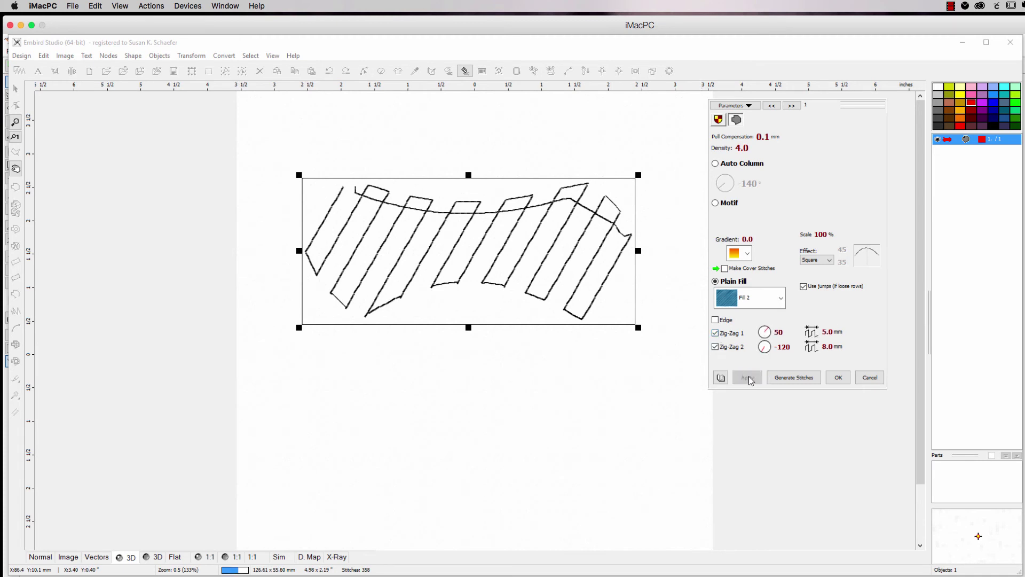
pyautogui.click(814, 335)
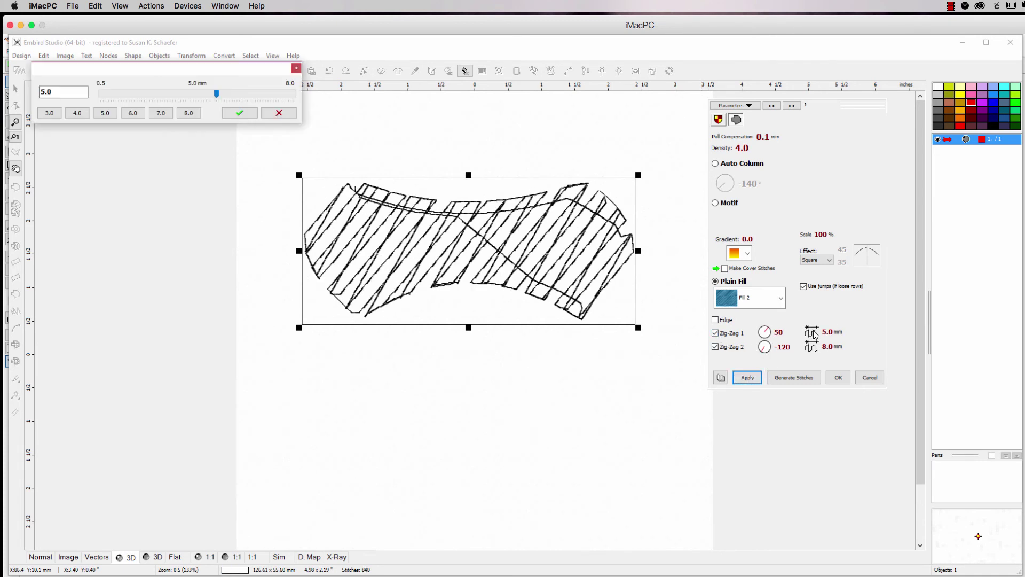
pyautogui.click(193, 113)
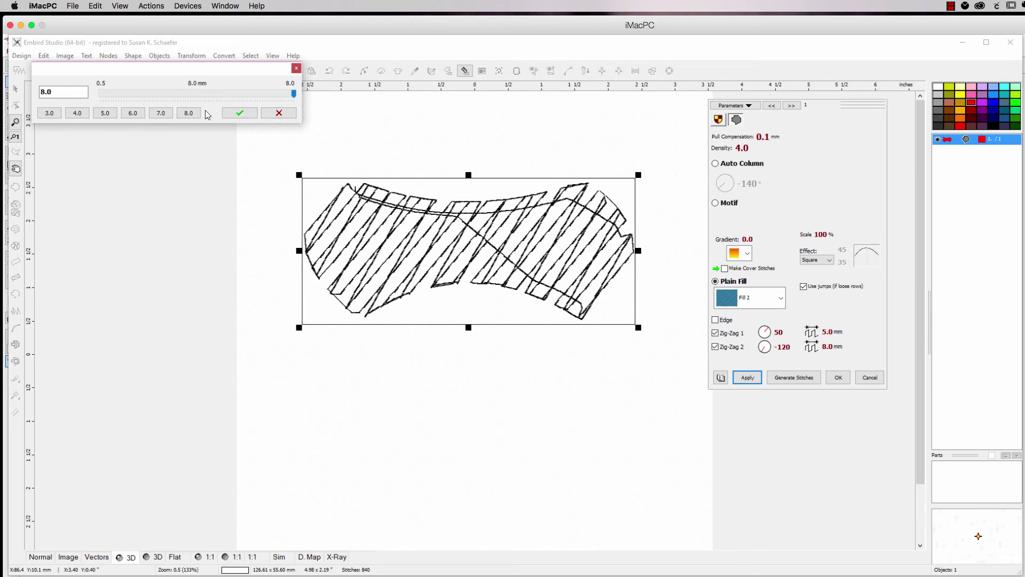
pyautogui.click(240, 113)
pyautogui.click(744, 377)
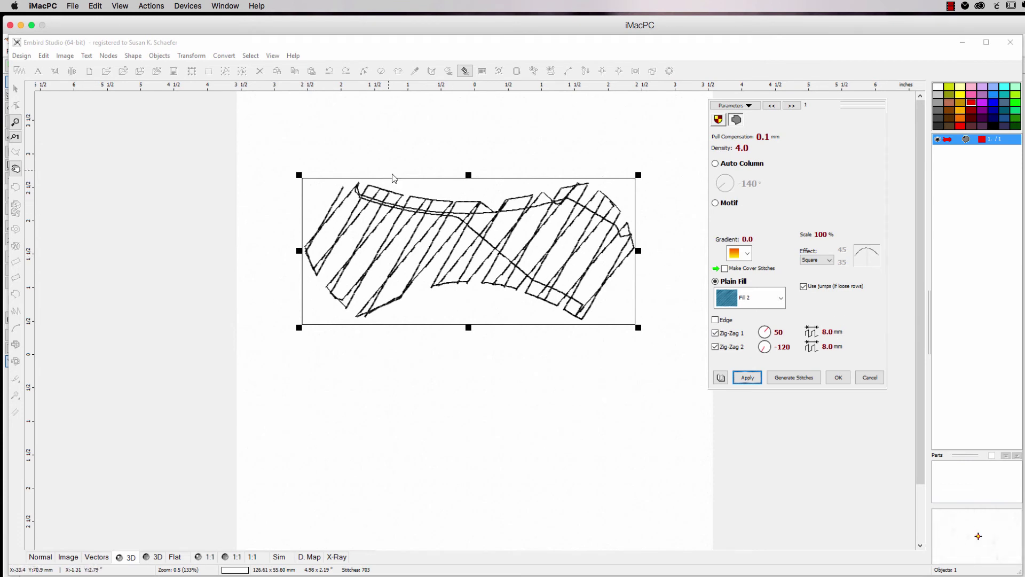
pyautogui.click(812, 332)
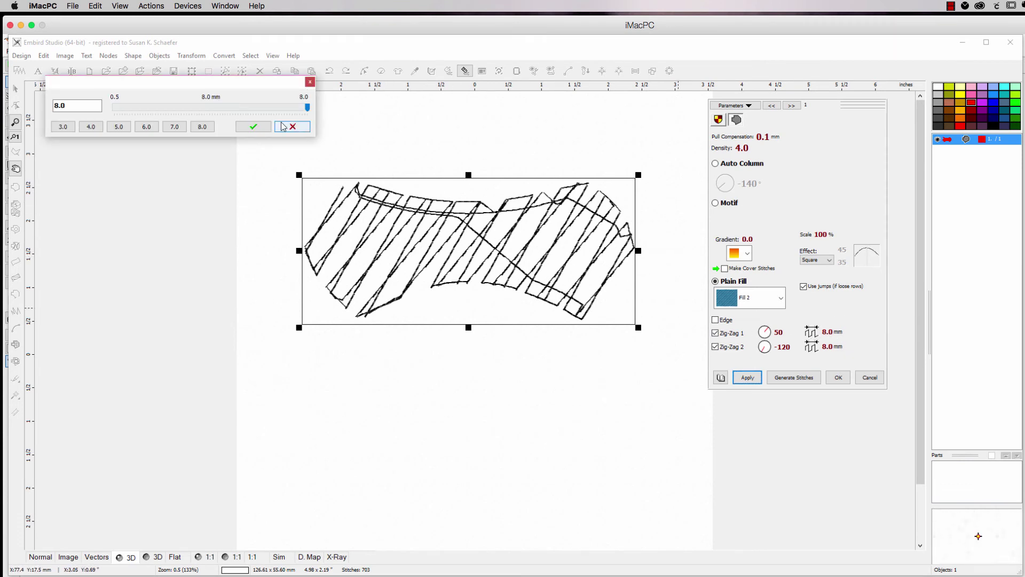
pyautogui.click(126, 129)
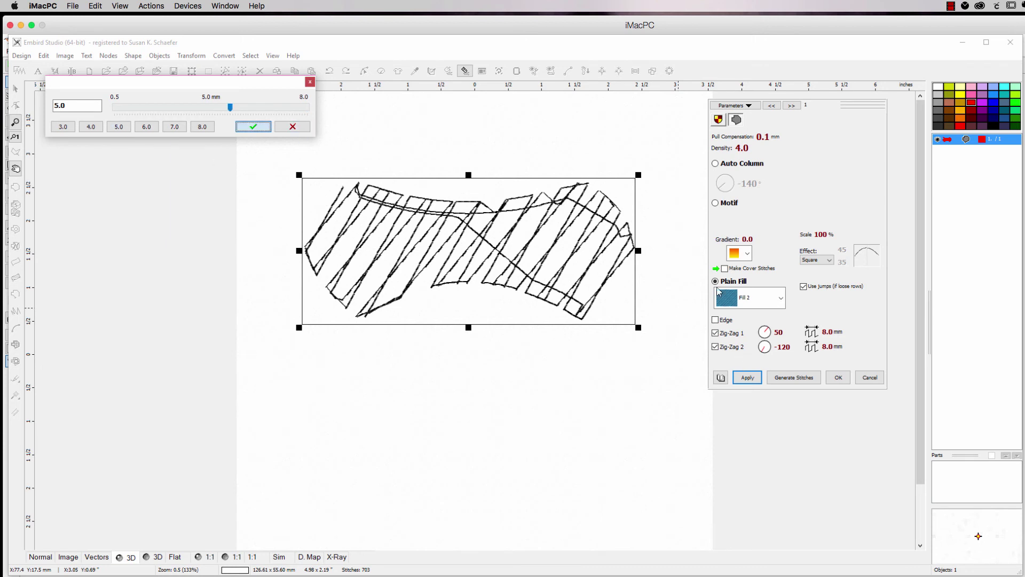
pyautogui.click(253, 127)
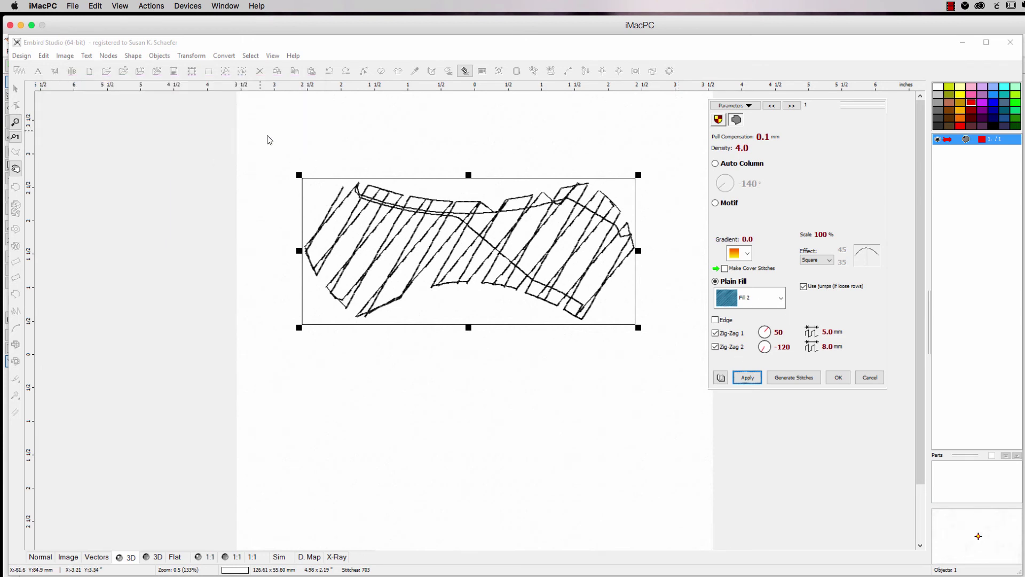
pyautogui.click(752, 379)
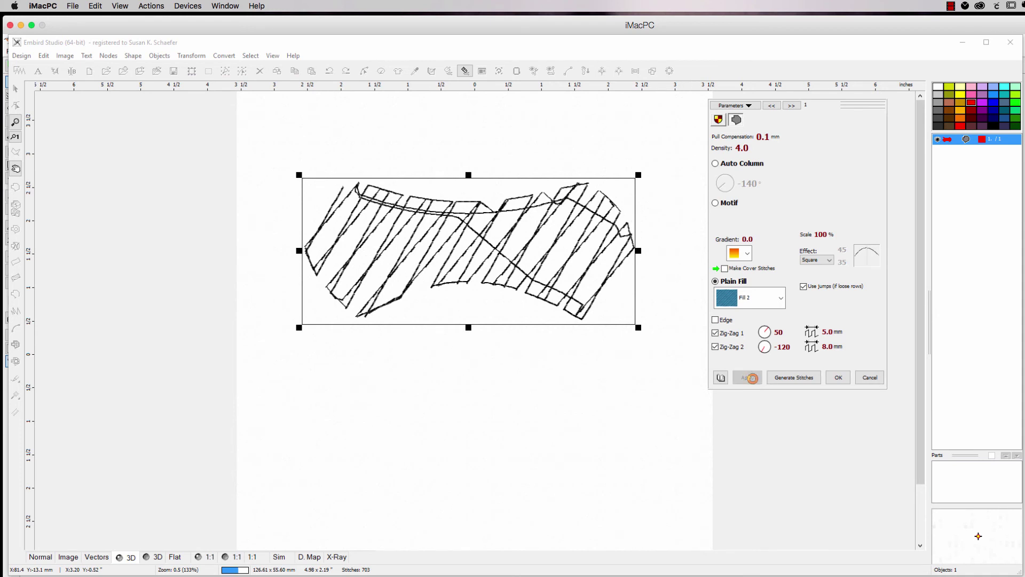
# Set the second zig-zag length to 5.0 mm, giving 995 stitches.
pyautogui.click(811, 348)
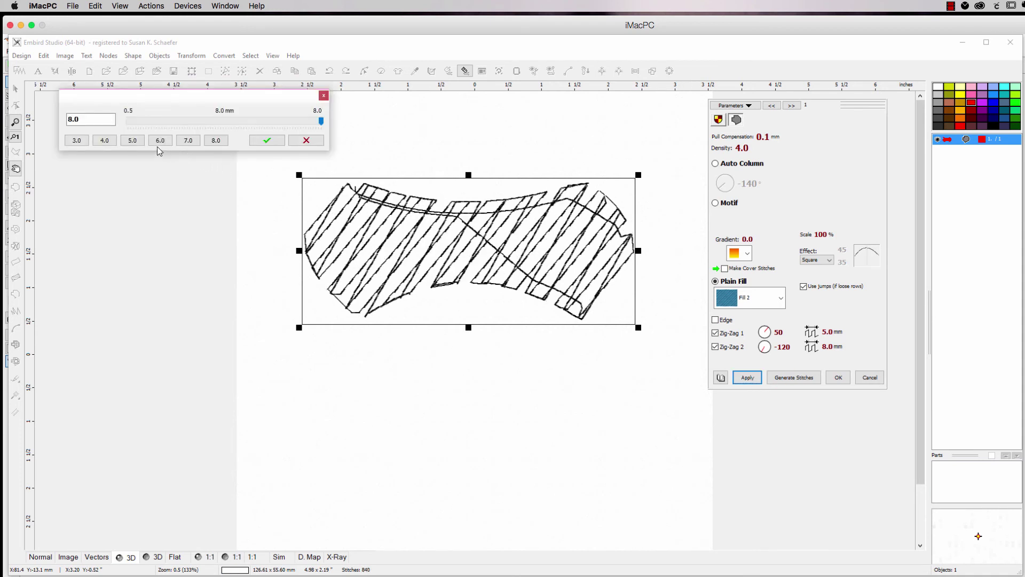
pyautogui.click(131, 140)
pyautogui.click(261, 139)
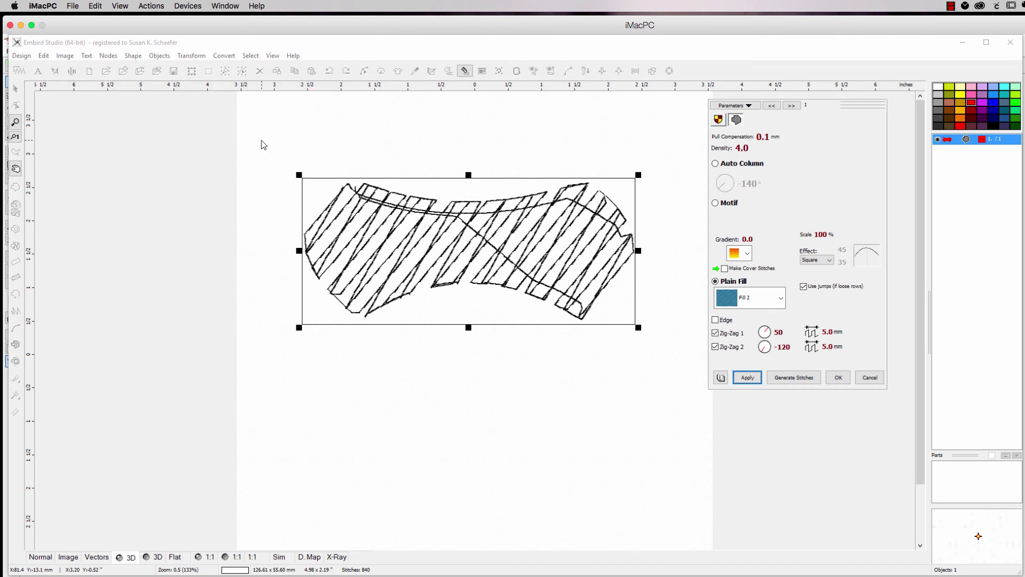
pyautogui.click(748, 374)
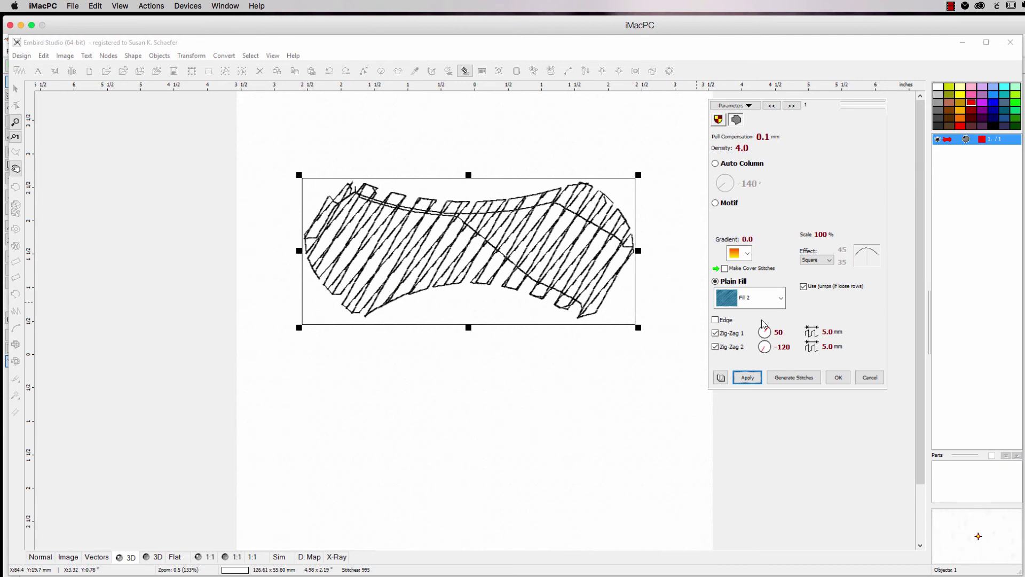
# Turn Zig-Zag 2 to 45° and re-enable the Edge underlay, reaching 1171 stitches.
pyautogui.moveTo(762, 349); pyautogui.dragTo(767, 346)
pyautogui.click(747, 377)
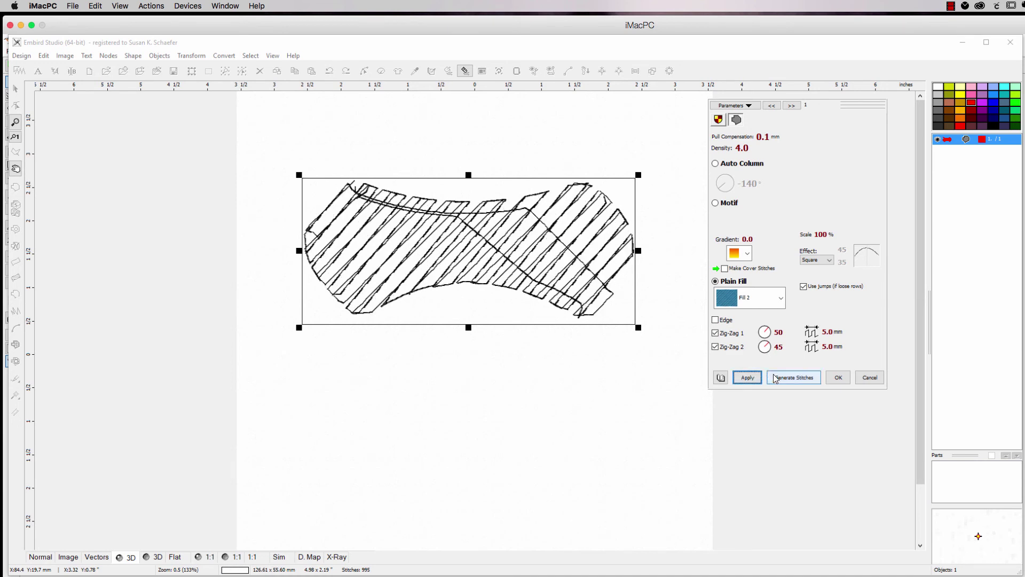
pyautogui.click(716, 321)
pyautogui.click(747, 377)
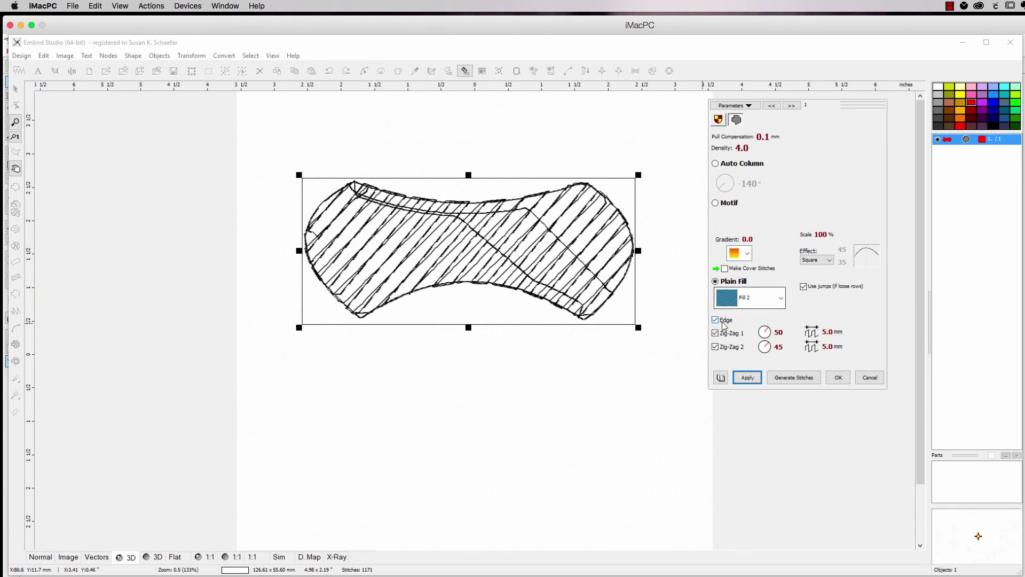
# Remove the Edge, Zig-Zag 1 and Zig-Zag 2 underlays and regenerate.
pyautogui.click(716, 320)
pyautogui.click(716, 332)
pyautogui.click(715, 347)
pyautogui.click(746, 378)
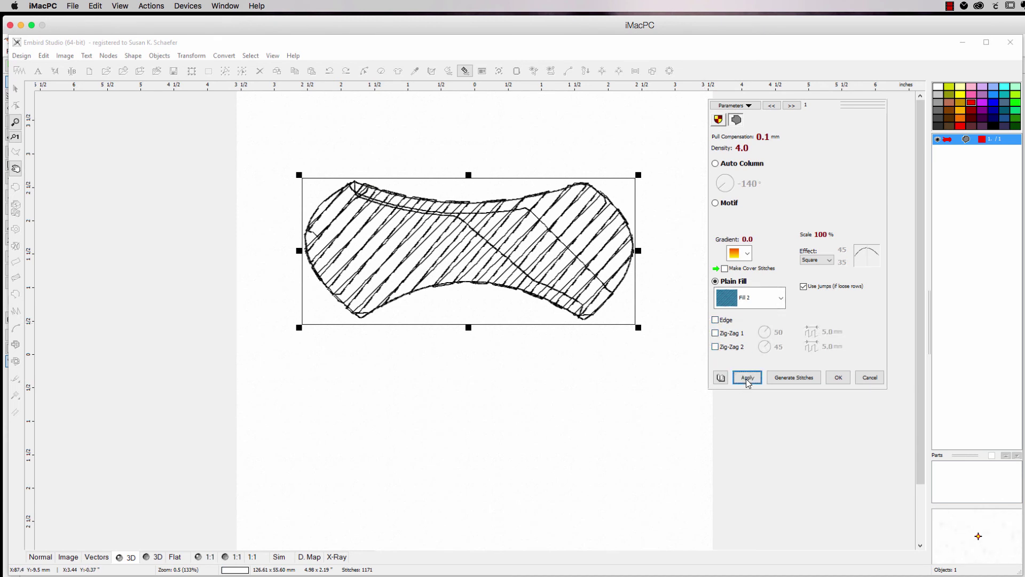
# Turn cover stitches back on for 6887 stitches, leaving the fill pattern unchanged.
pyautogui.click(725, 269)
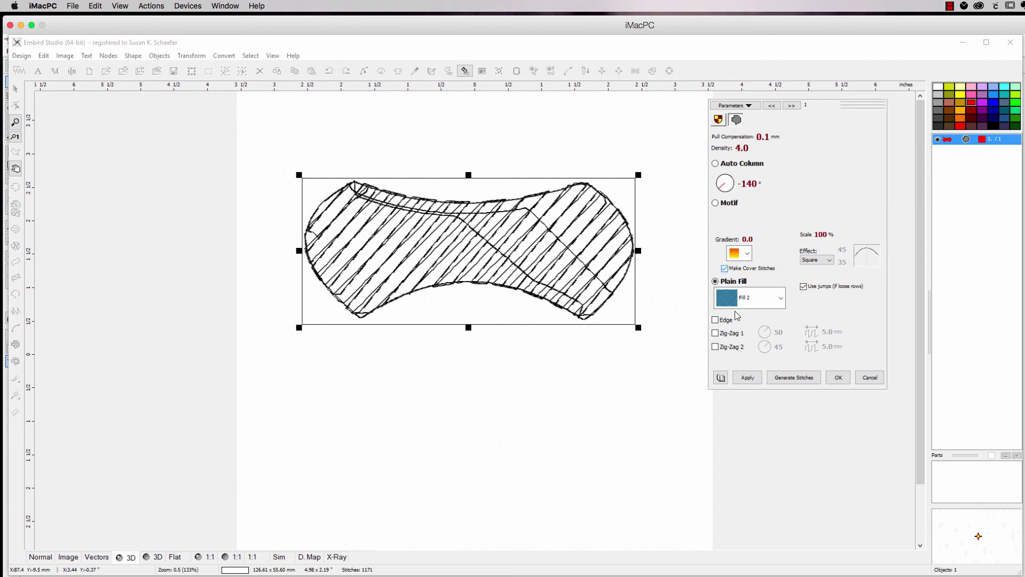
pyautogui.click(746, 379)
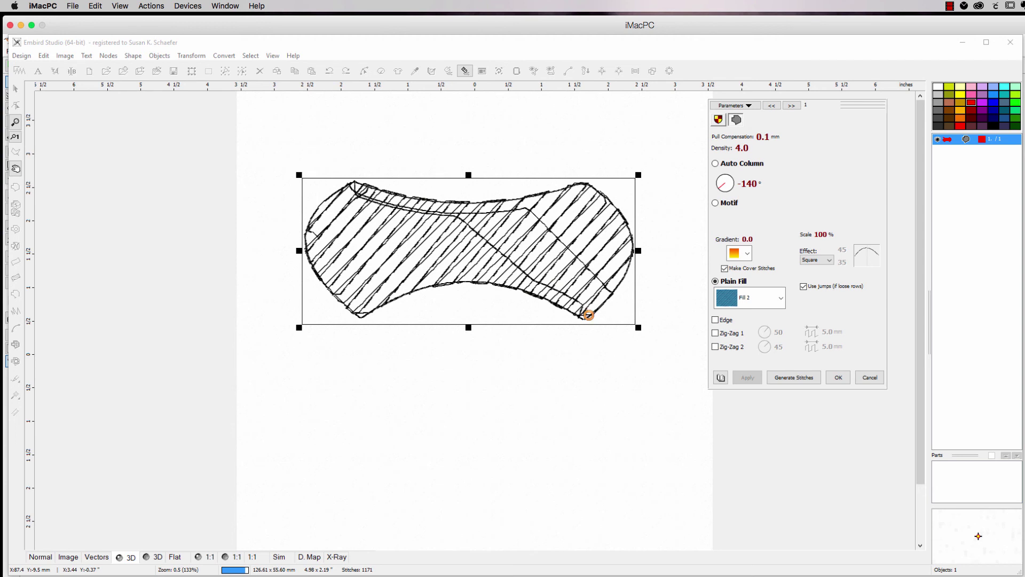
pyautogui.click(777, 300)
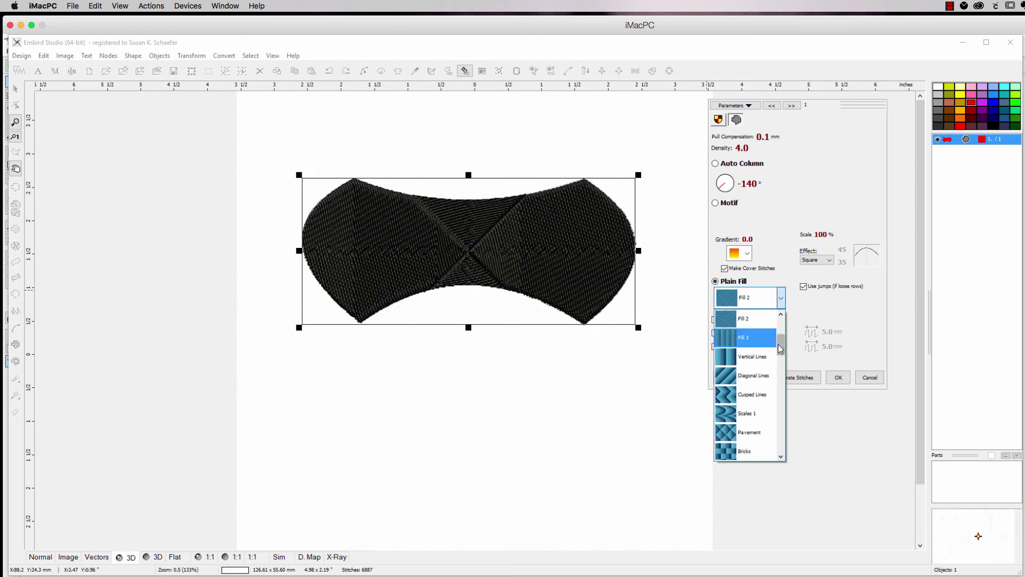
pyautogui.moveTo(780, 348); pyautogui.dragTo(780, 339)
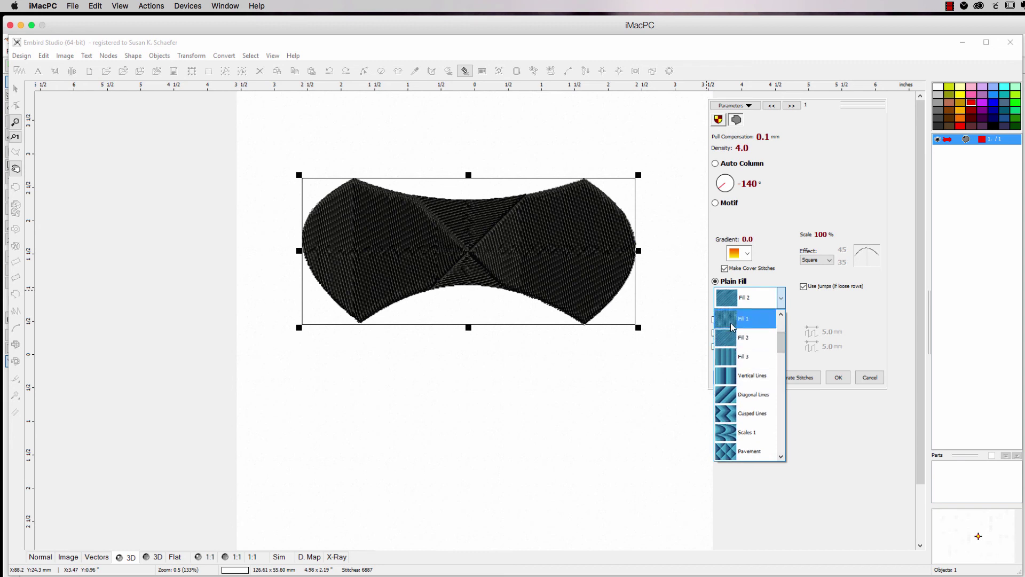
pyautogui.click(830, 314)
pyautogui.click(831, 260)
# Set Effect to None and Max. Random Broadening to 4.1 and 10.0 mm.
pyautogui.click(812, 268)
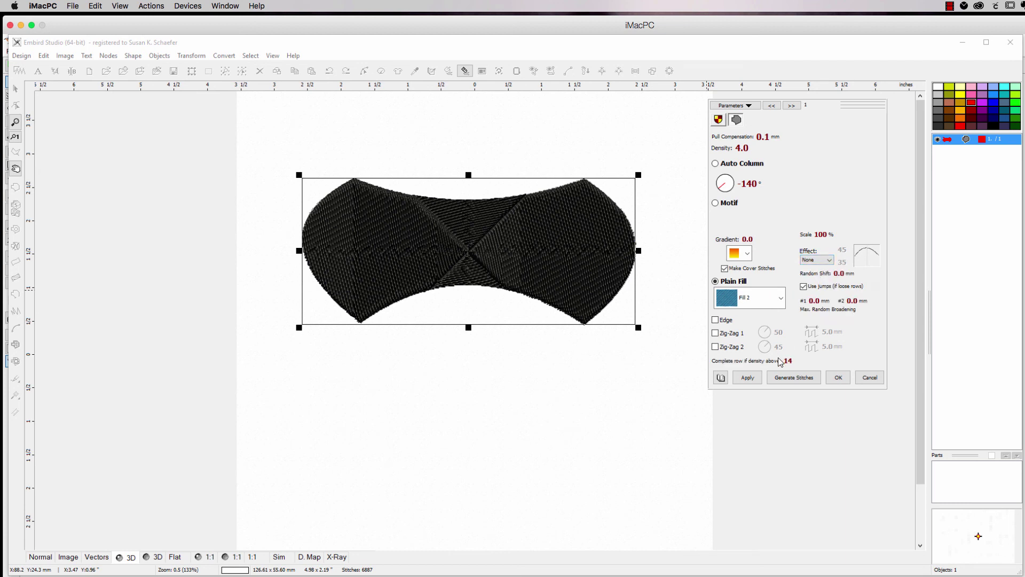
pyautogui.click(753, 378)
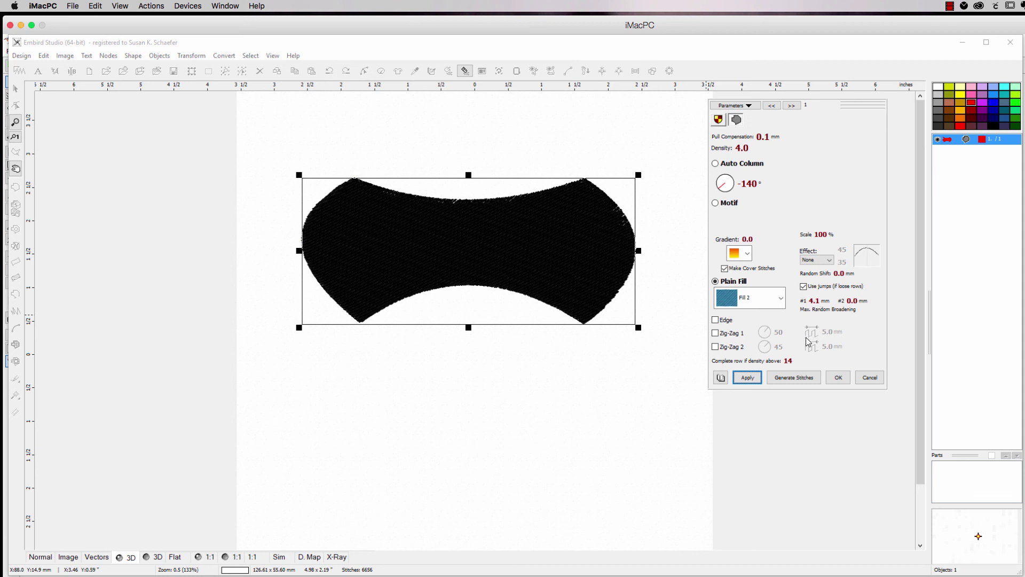
pyautogui.click(749, 378)
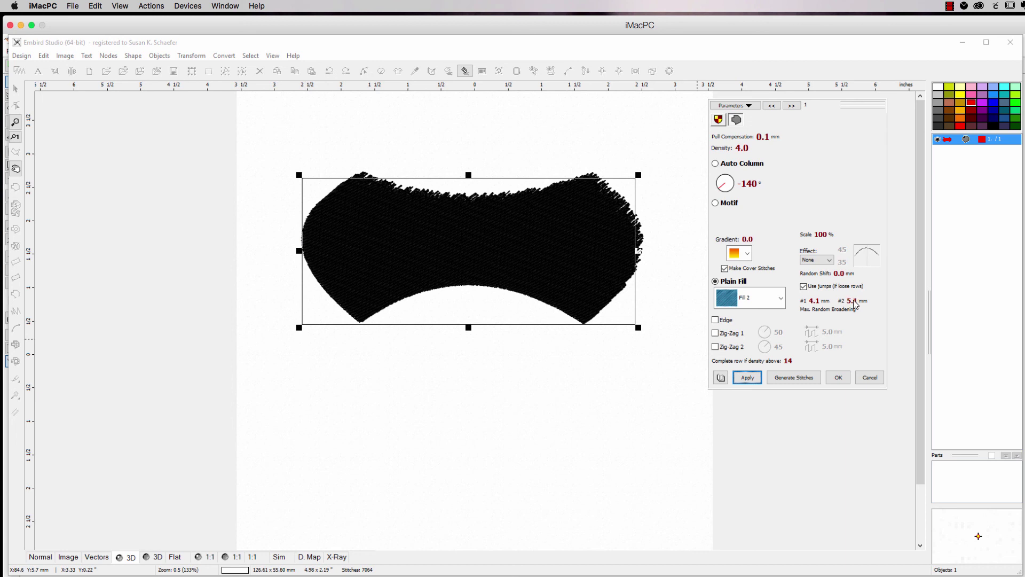
pyautogui.scroll(5, 854, 303)
pyautogui.scroll(4, 854, 304)
pyautogui.scroll(1, 854, 303)
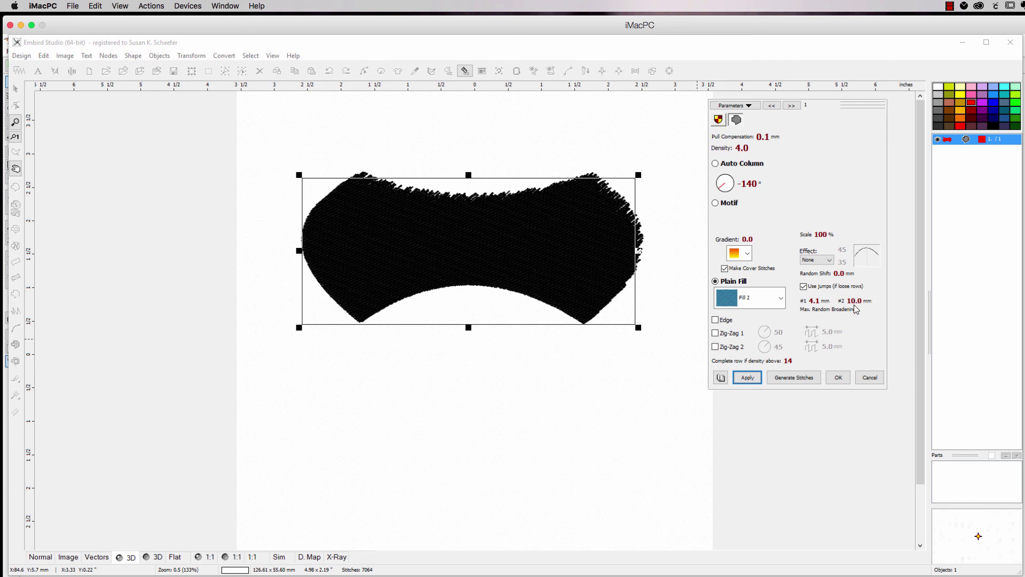
pyautogui.click(749, 376)
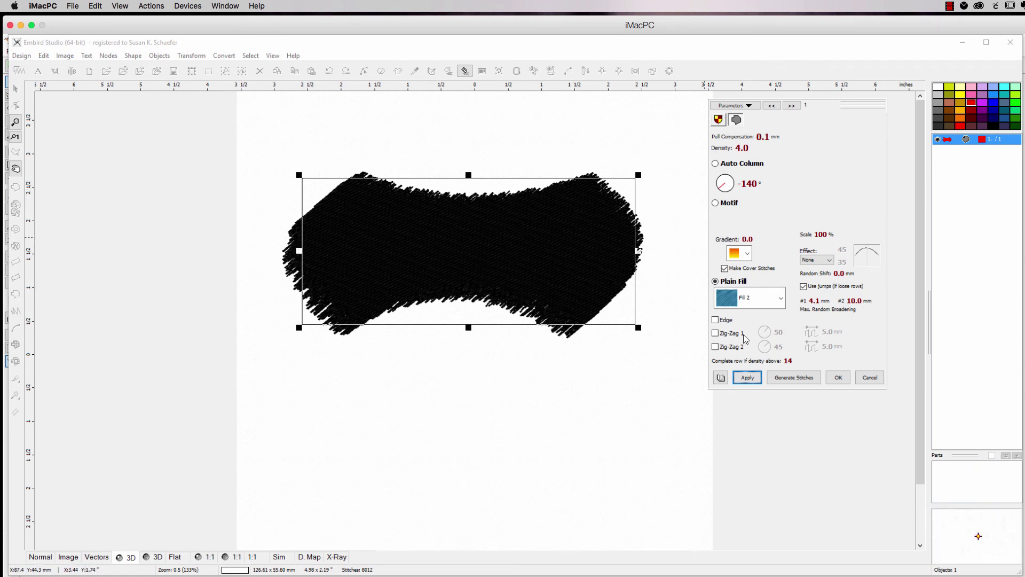
# Restore the Edge, Zig-Zag 1 and Zig-Zag 2 underlays, then regenerate the bow-tie as Auto Column satin.
pyautogui.click(715, 320)
pyautogui.click(716, 334)
pyautogui.click(715, 346)
pyautogui.click(741, 375)
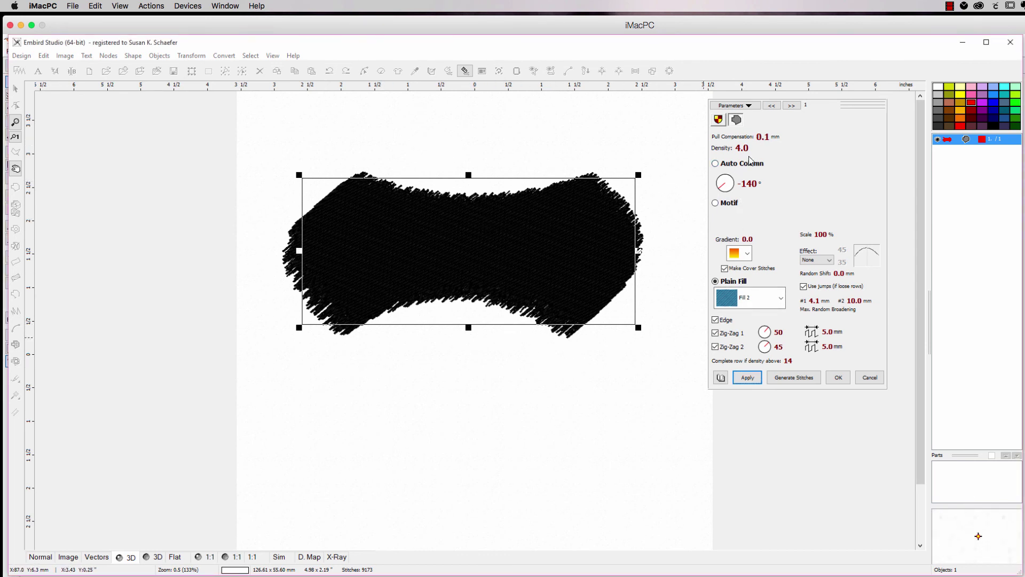
pyautogui.click(732, 163)
pyautogui.click(750, 380)
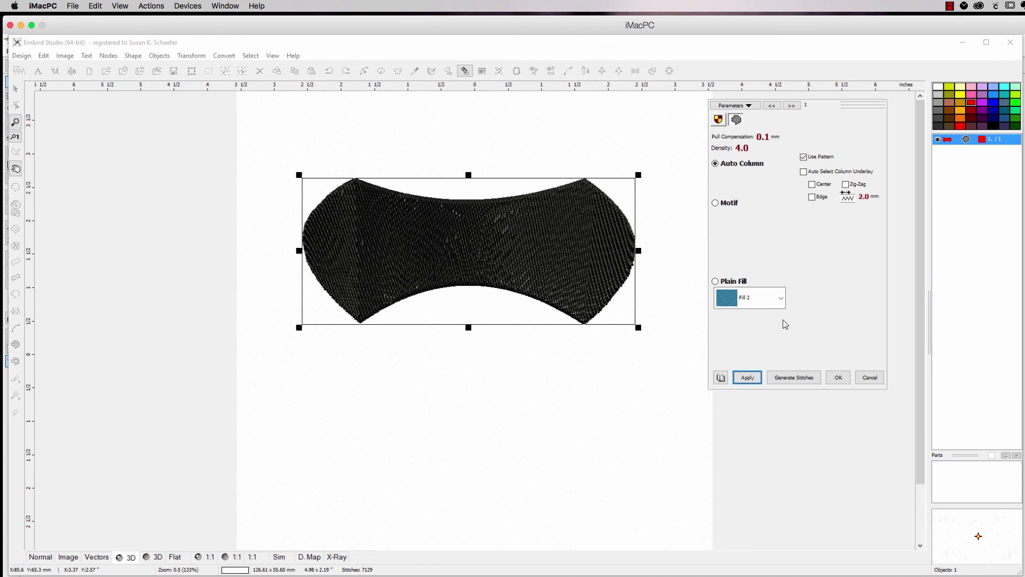